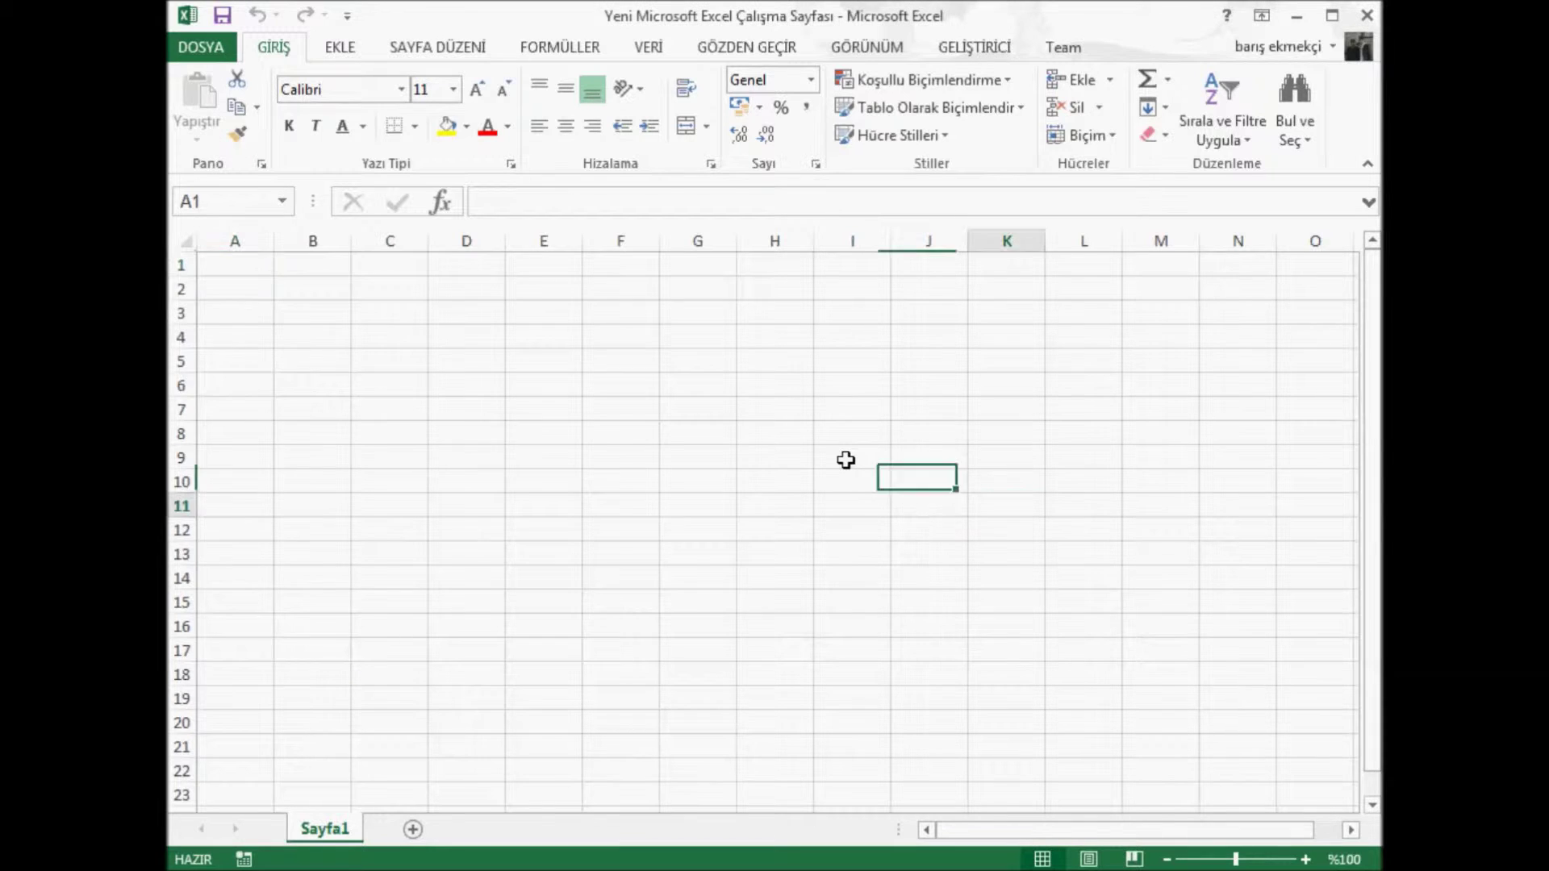
Select the single cells H7, I12 and I7 one after another
click(742, 417)
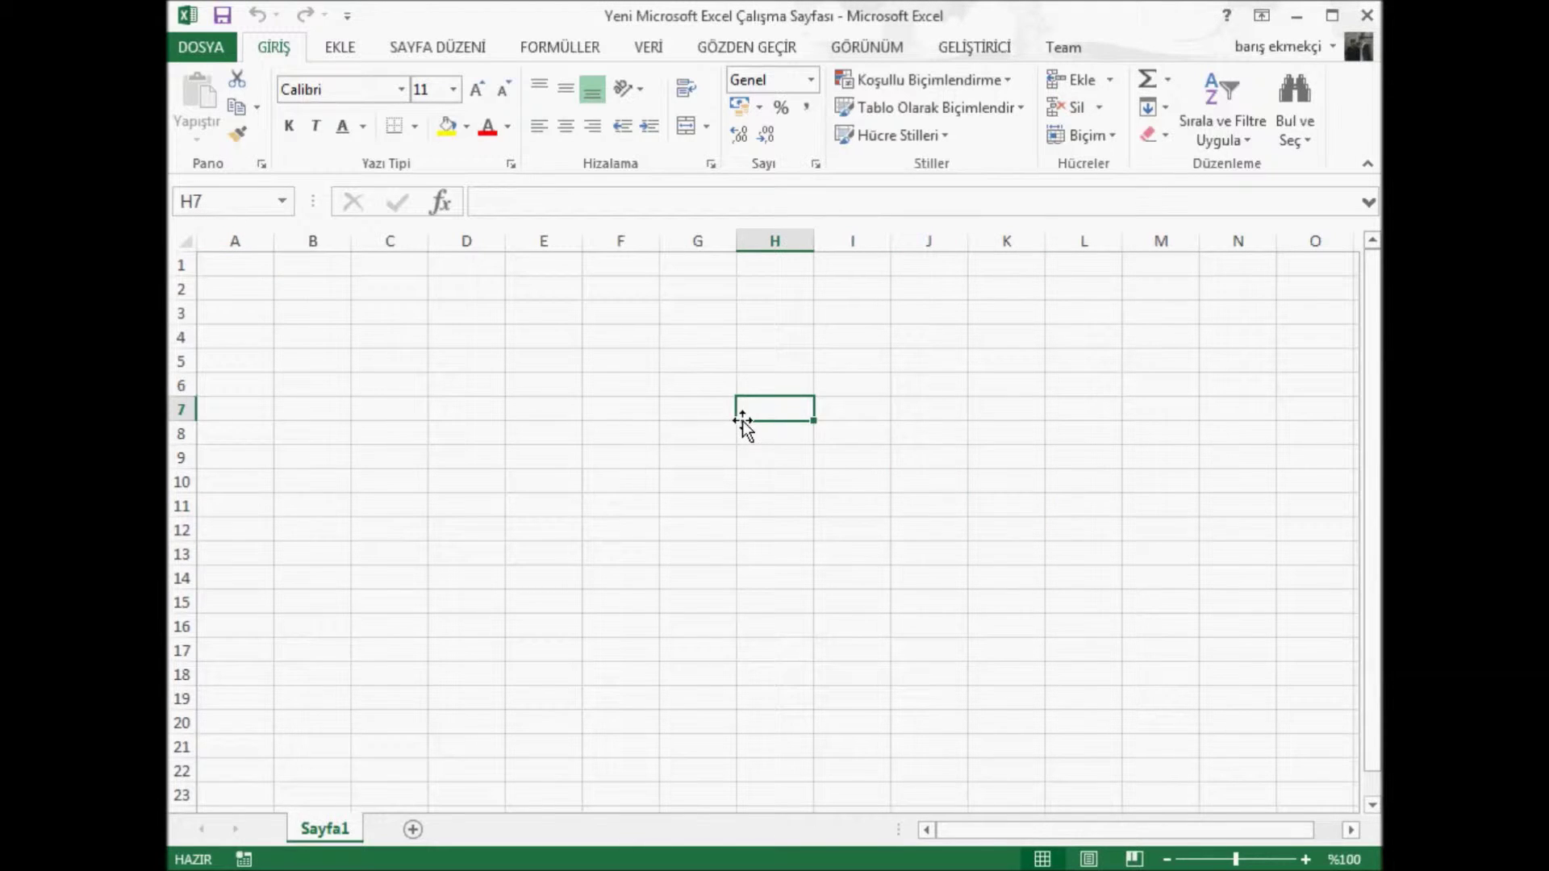
click(889, 525)
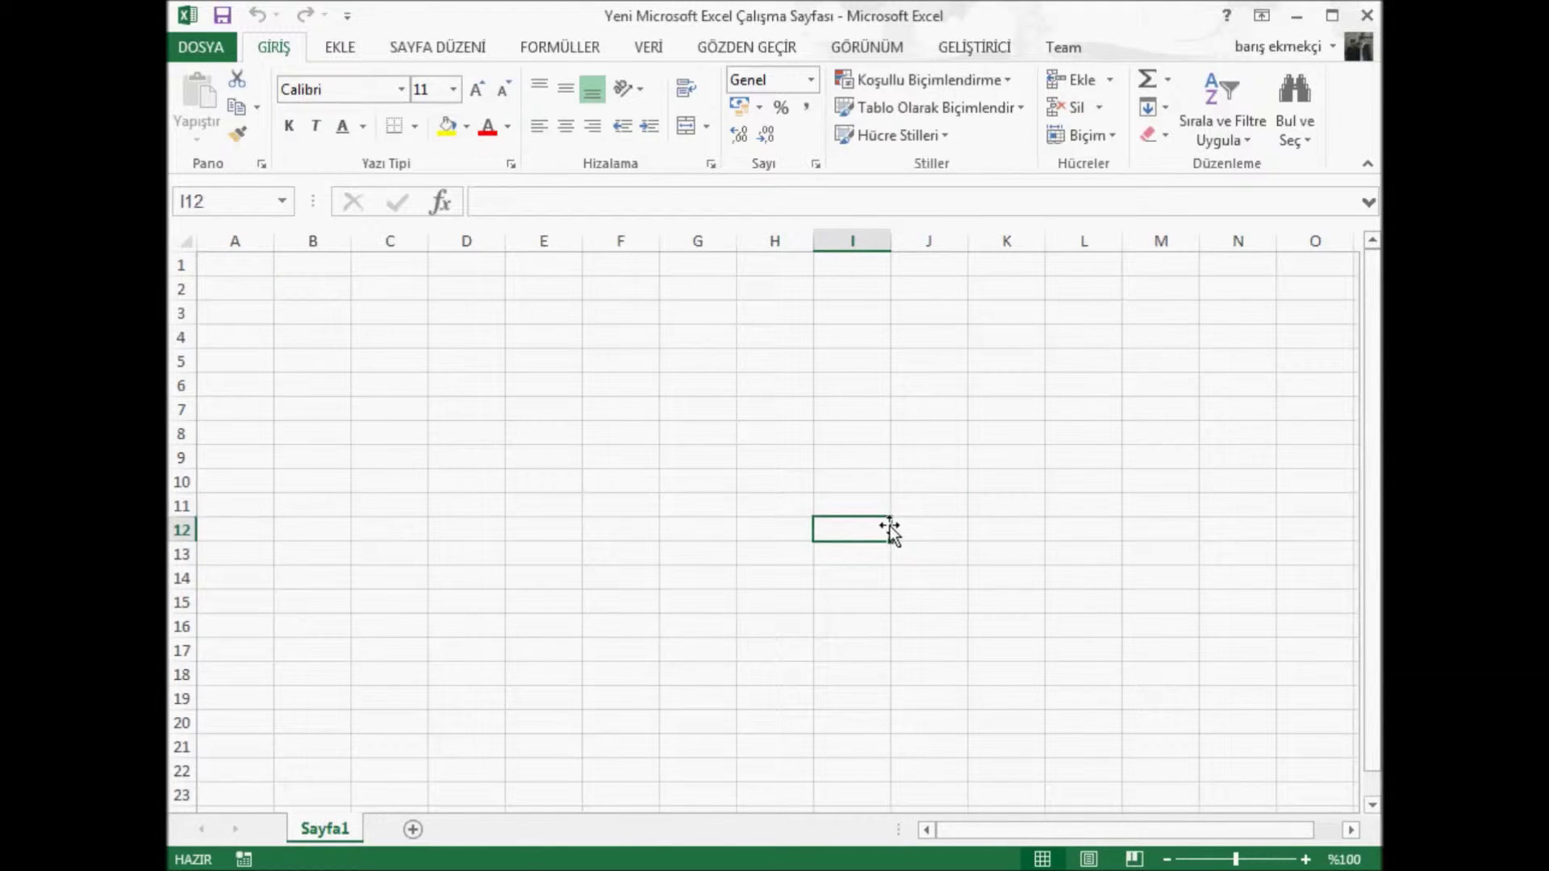
click(832, 420)
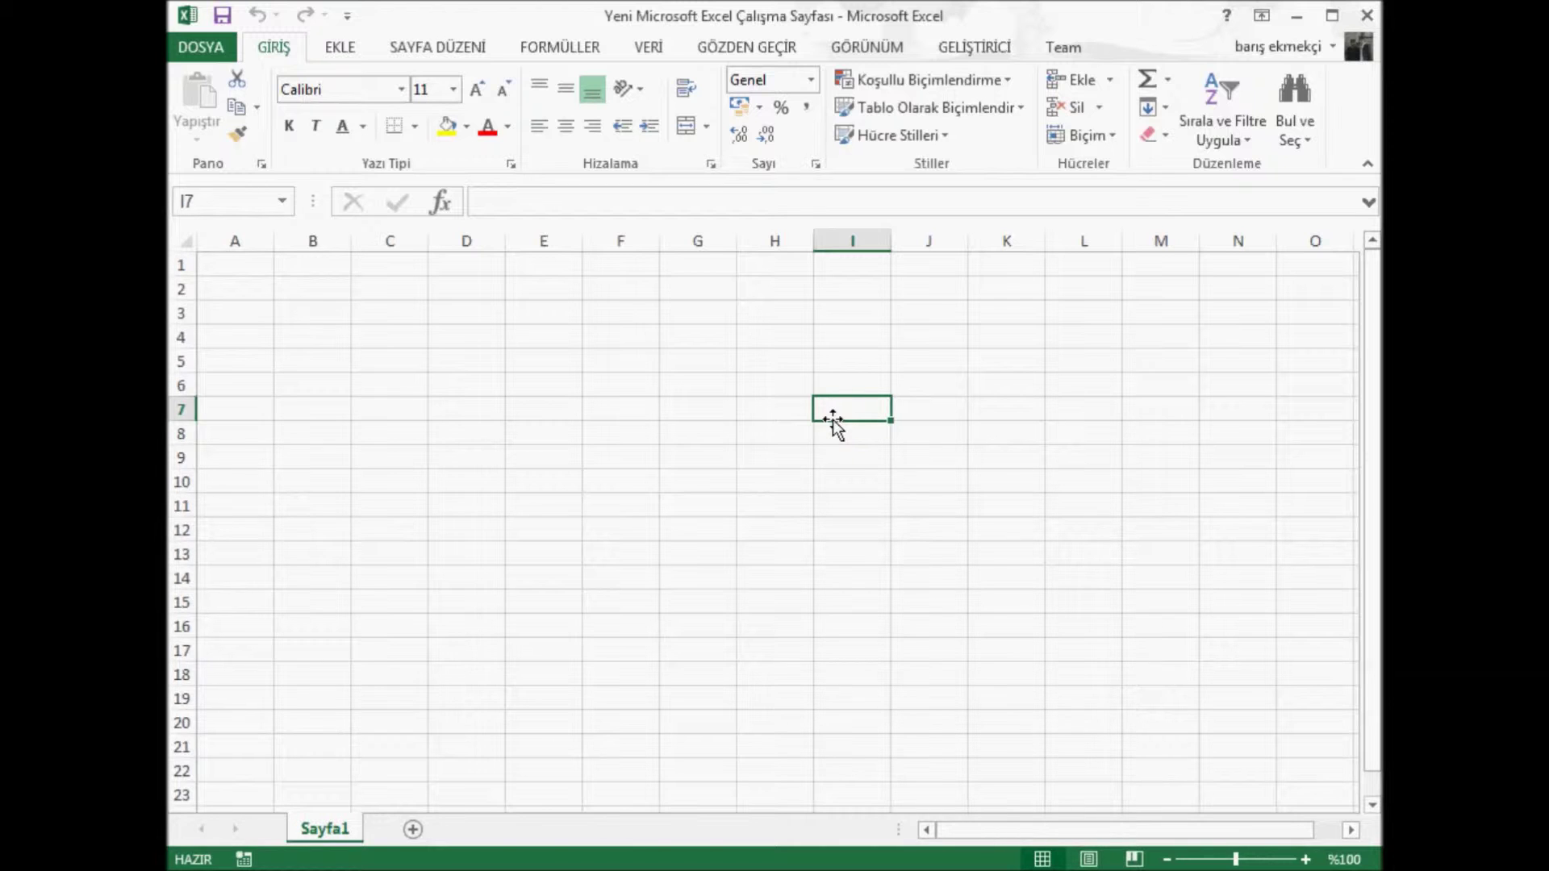
Move the active cell one cell at a time around the sheet from I7 through L7, L11, F11 and F7 to K7
key(Right)
key(Right)
key(Right)
key(Down)
key(Down)
key(Down)
key(Down)
key(Left)
key(Left)
key(Left)
key(Left)
key(Left)
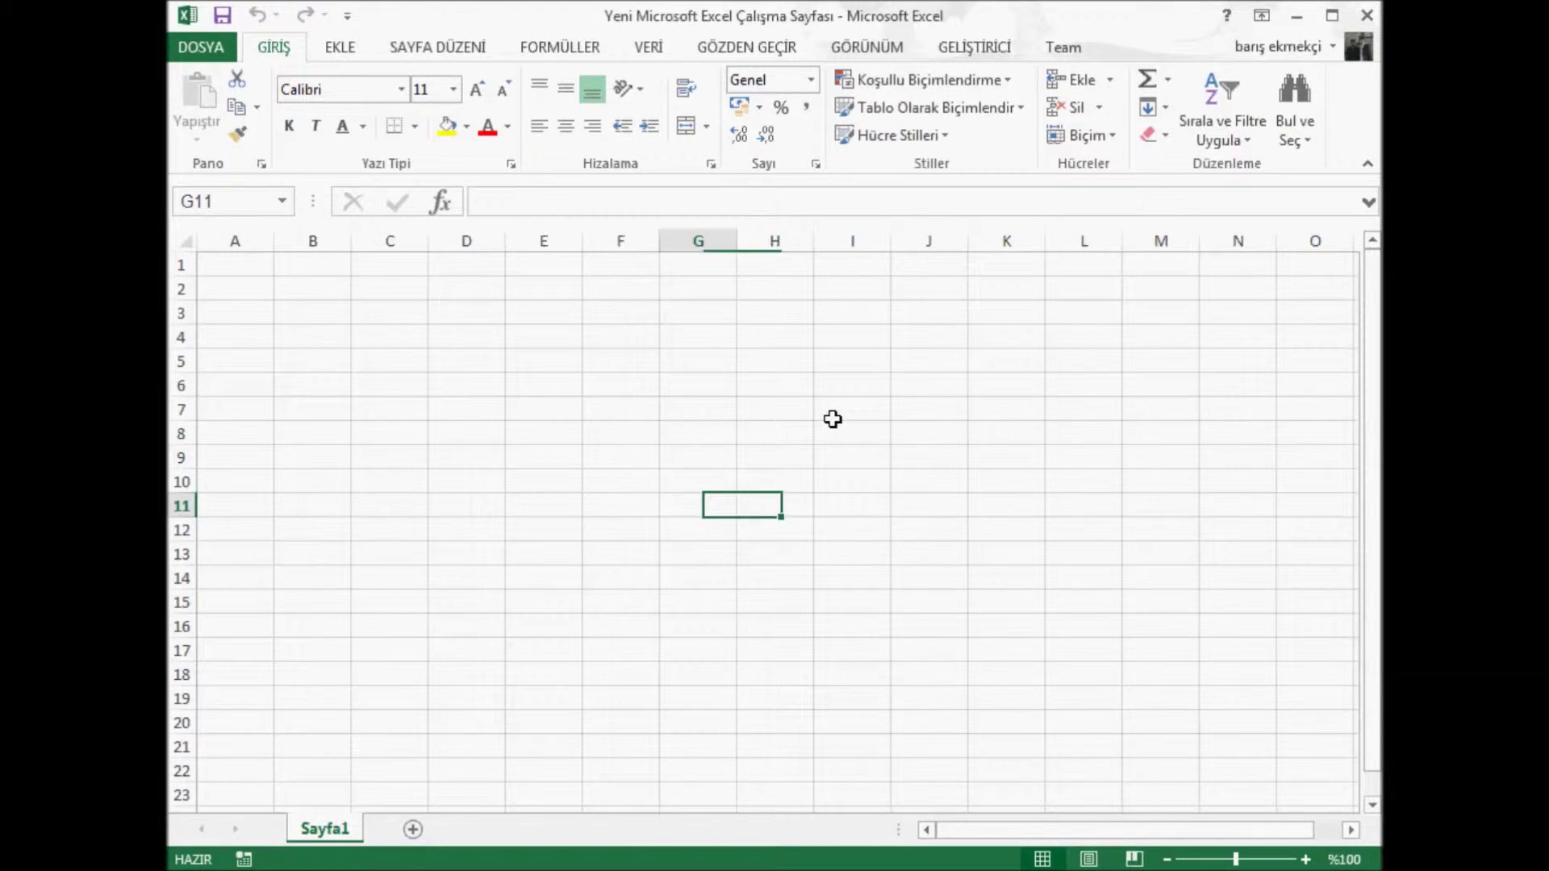
key(Left)
key(Up)
key(Up)
key(Up)
key(Up)
key(Right)
key(Right)
key(Right)
key(Right)
key(Right)
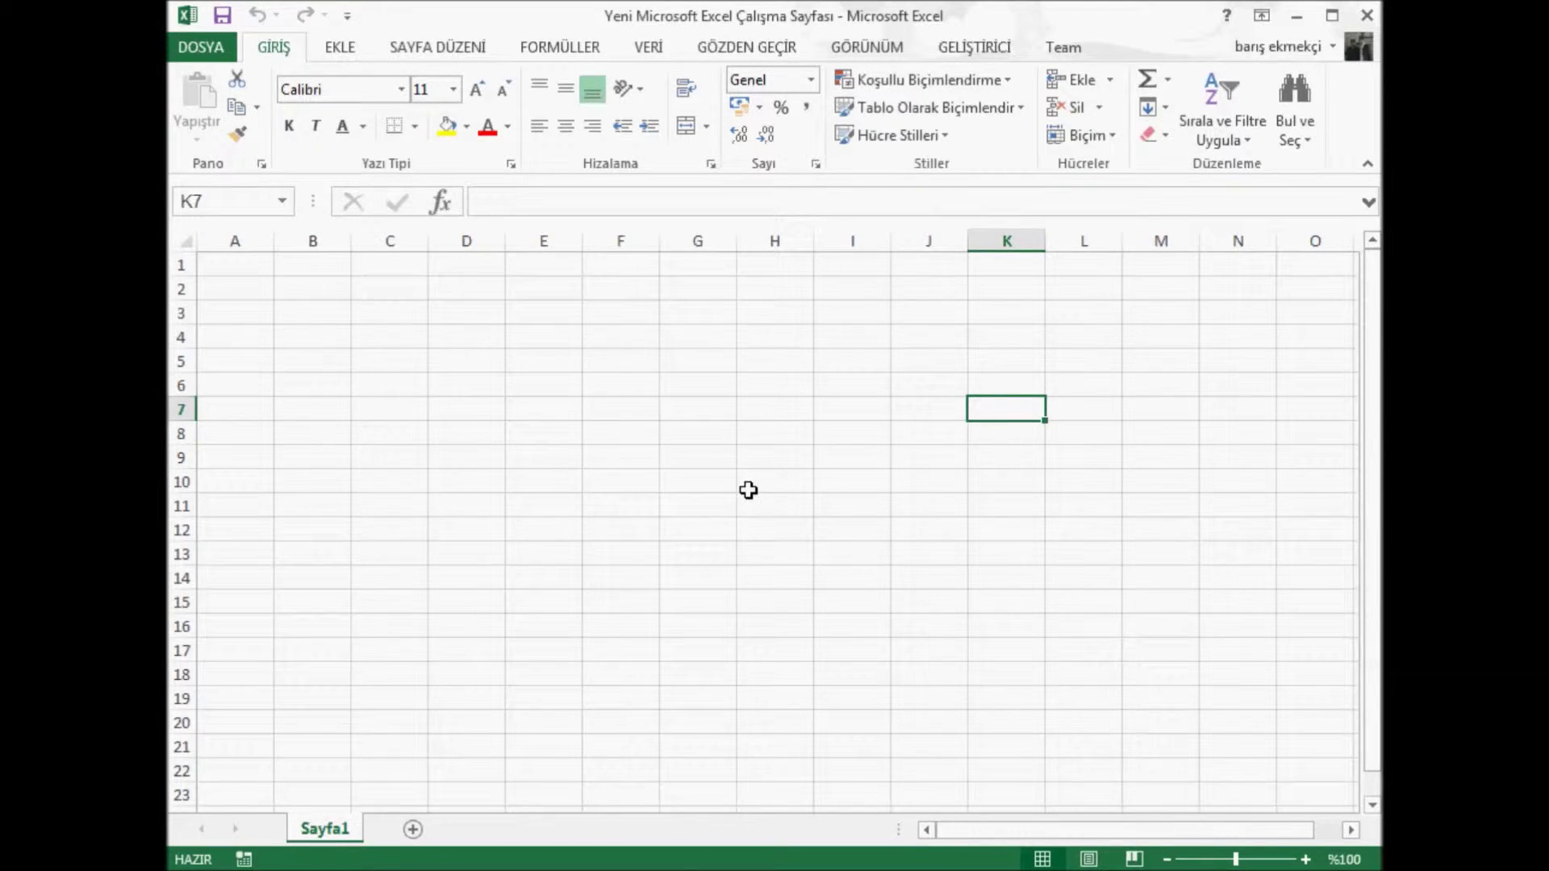
Move the active cell stepwise from H4 through K4 and K7 to I6, and select I10
click(780, 344)
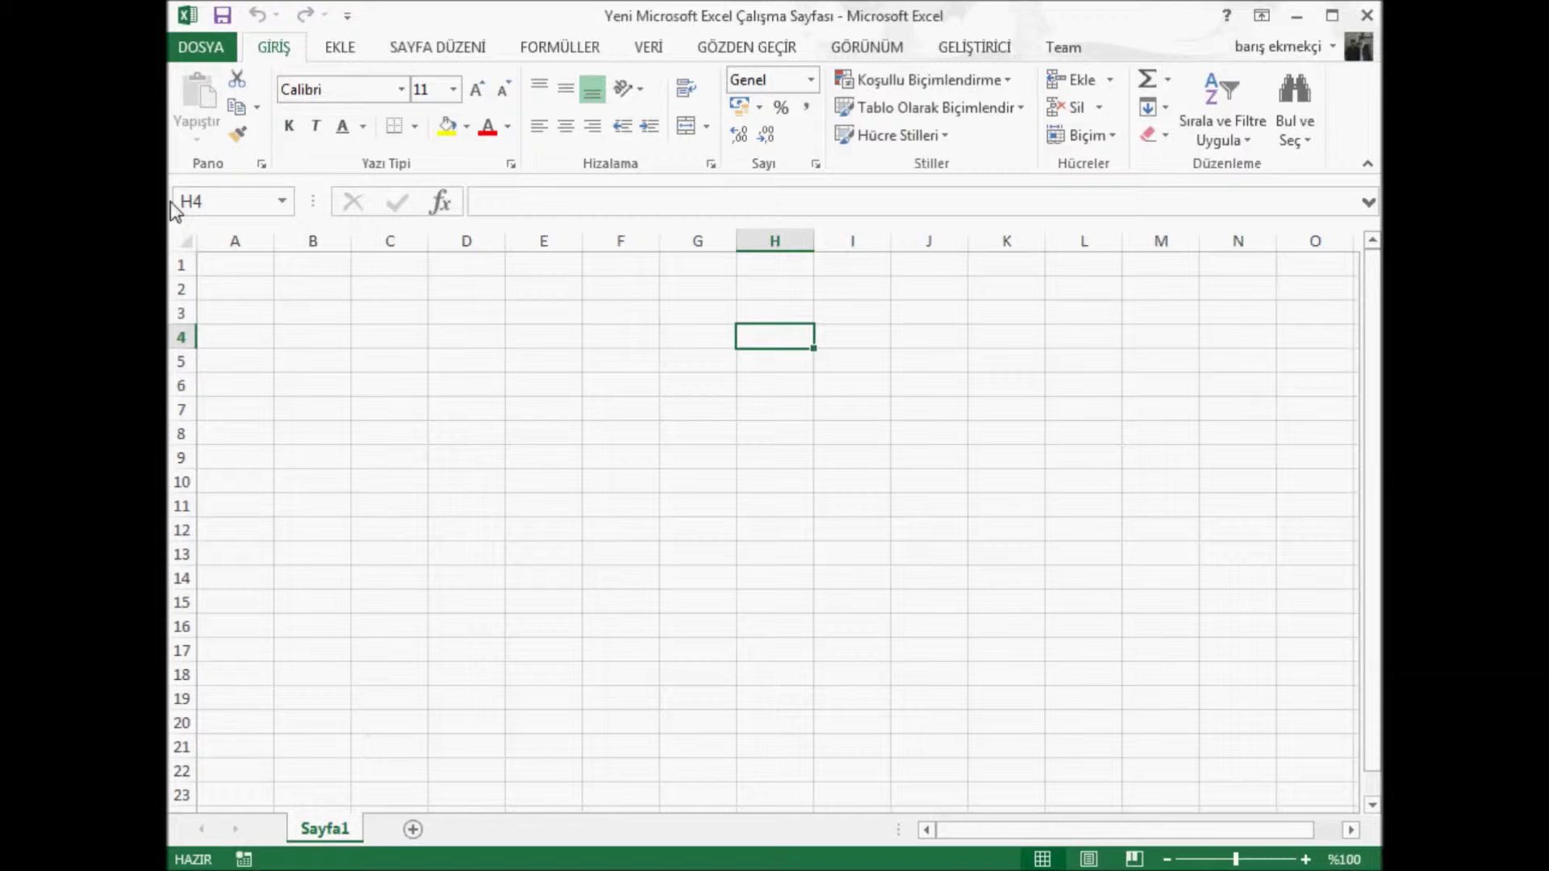
key(Right)
key(Right)
key(Right)
key(Down)
key(Down)
key(Down)
key(Left)
key(Left)
key(Up)
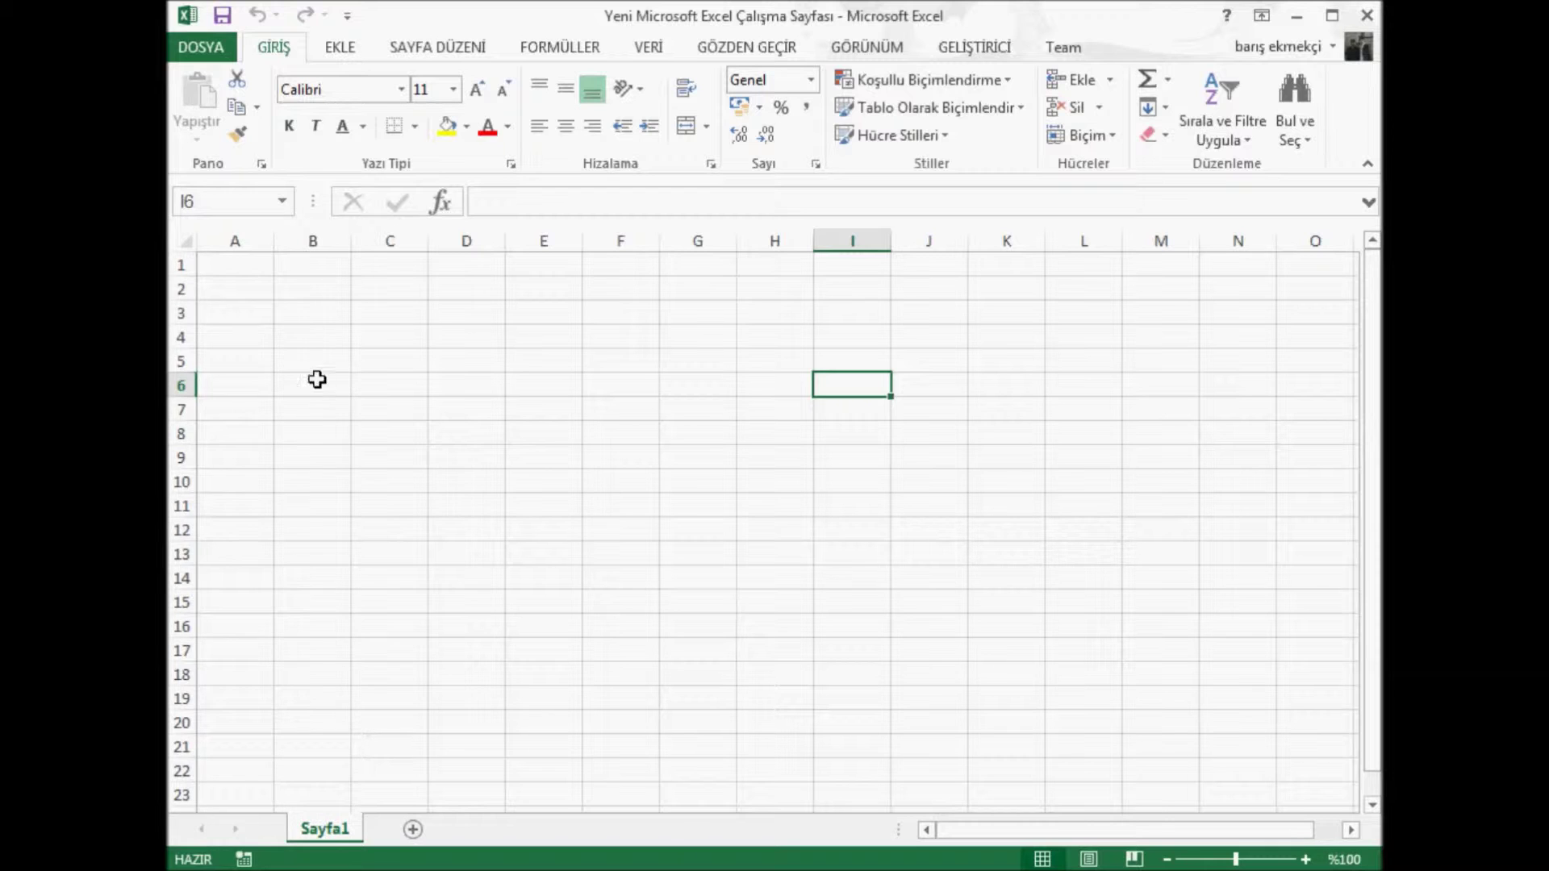
click(818, 476)
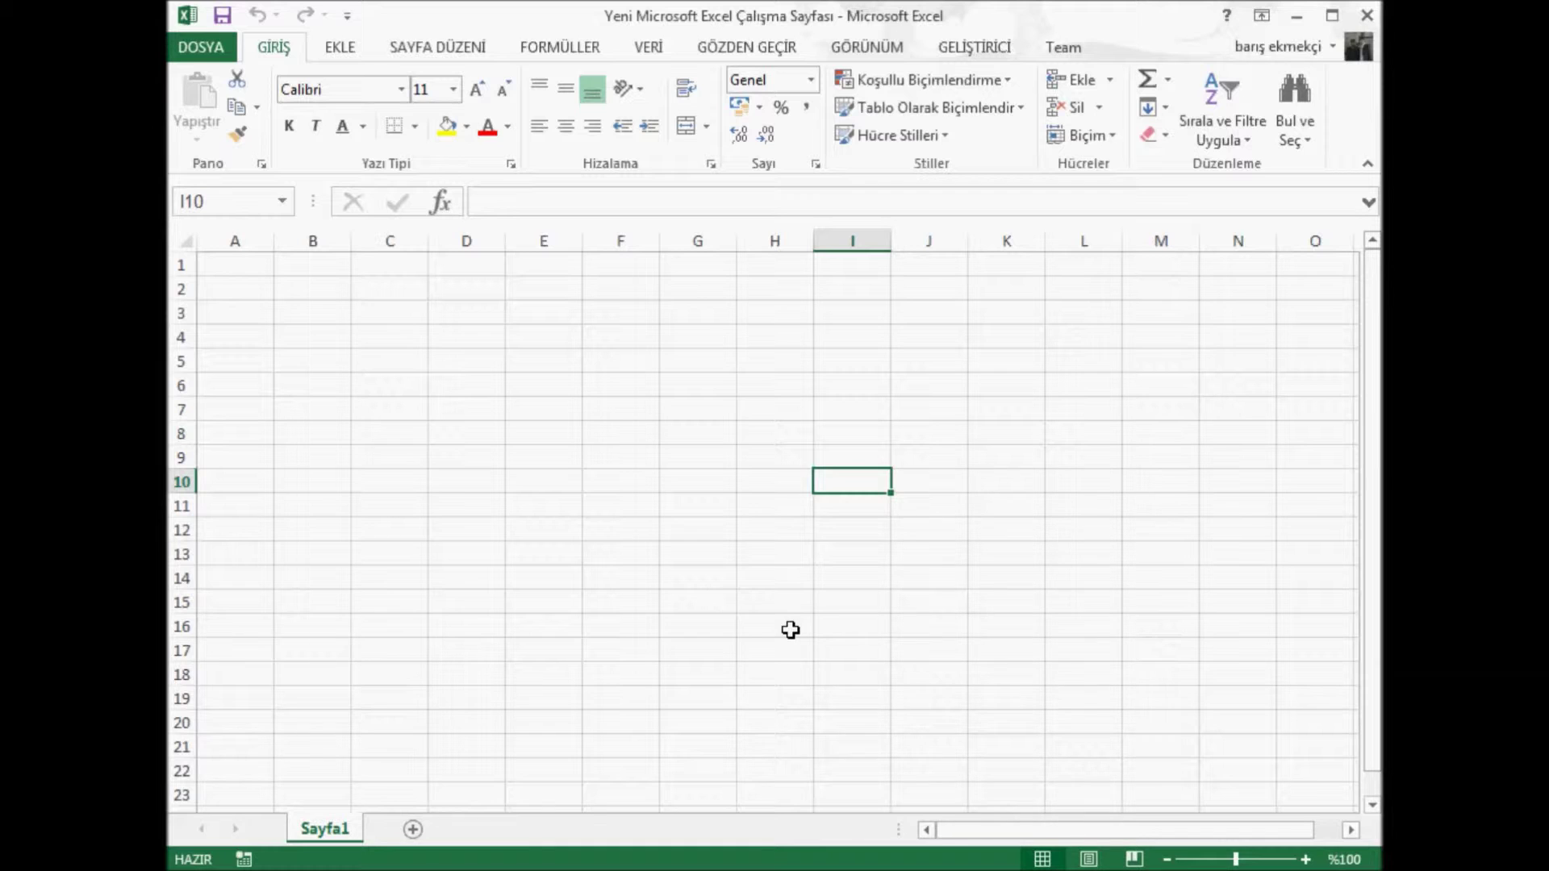
Select the cell ranges G7:H11, G13:H15 and G8:K20 in turn
click(756, 504)
drag(712, 411, 778, 494)
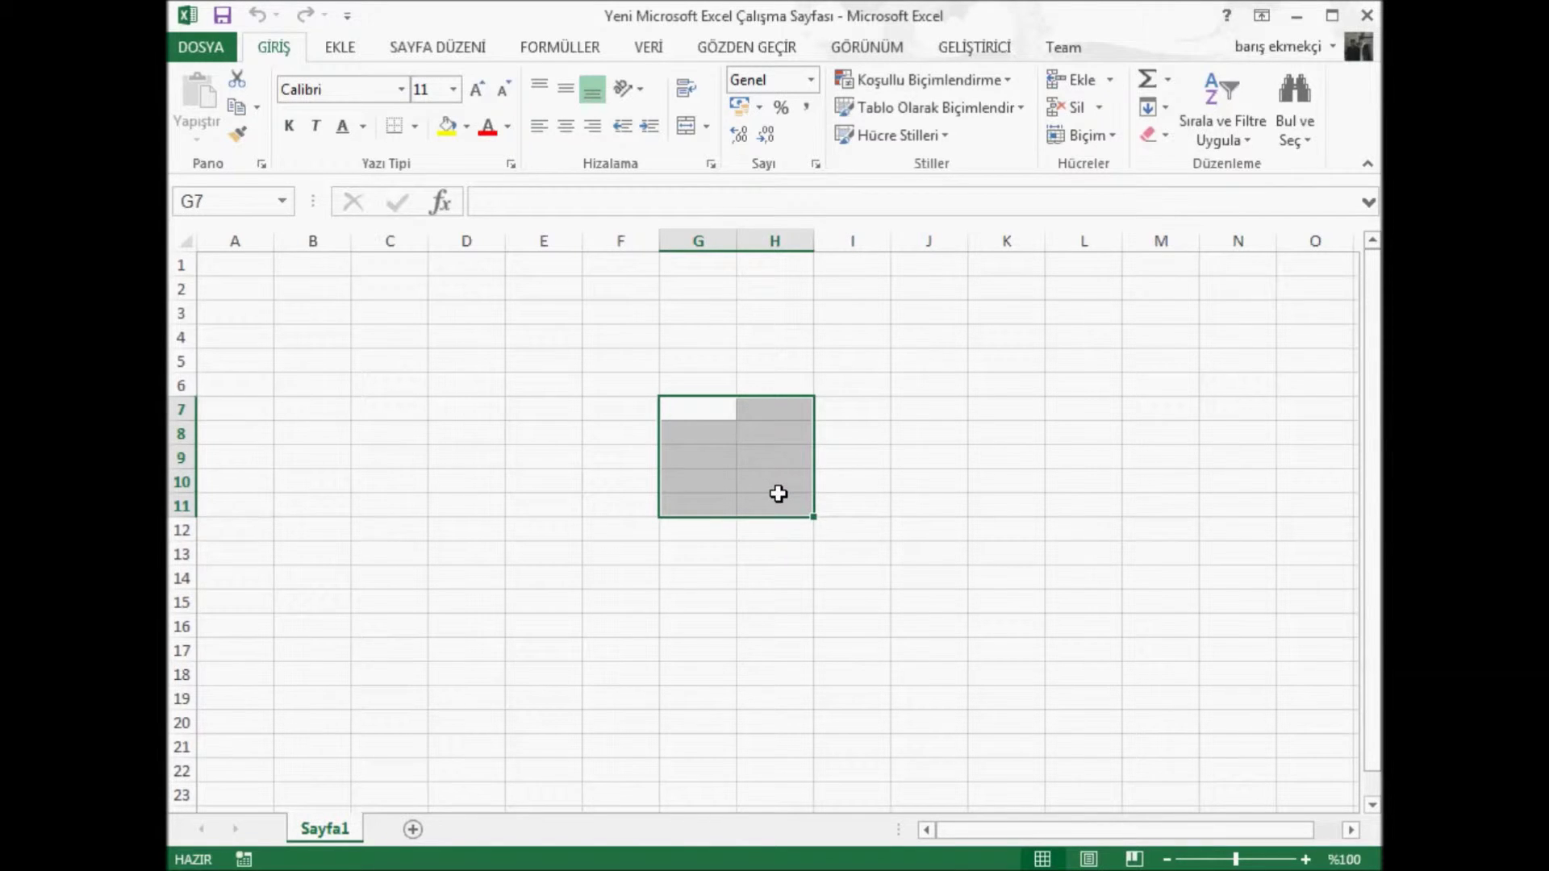
drag(672, 550, 743, 613)
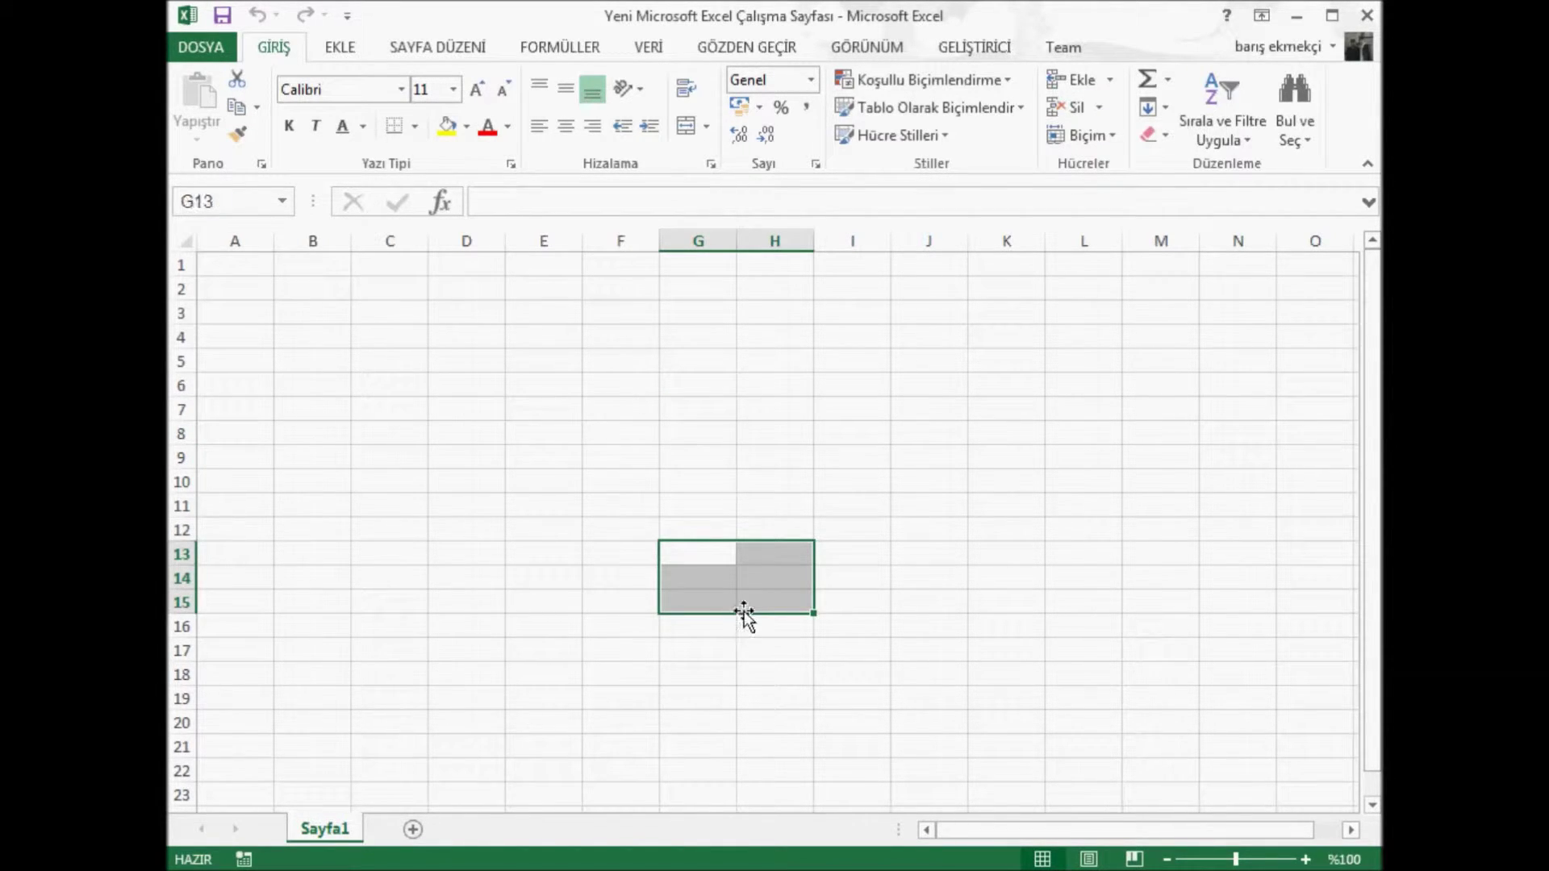
click(787, 456)
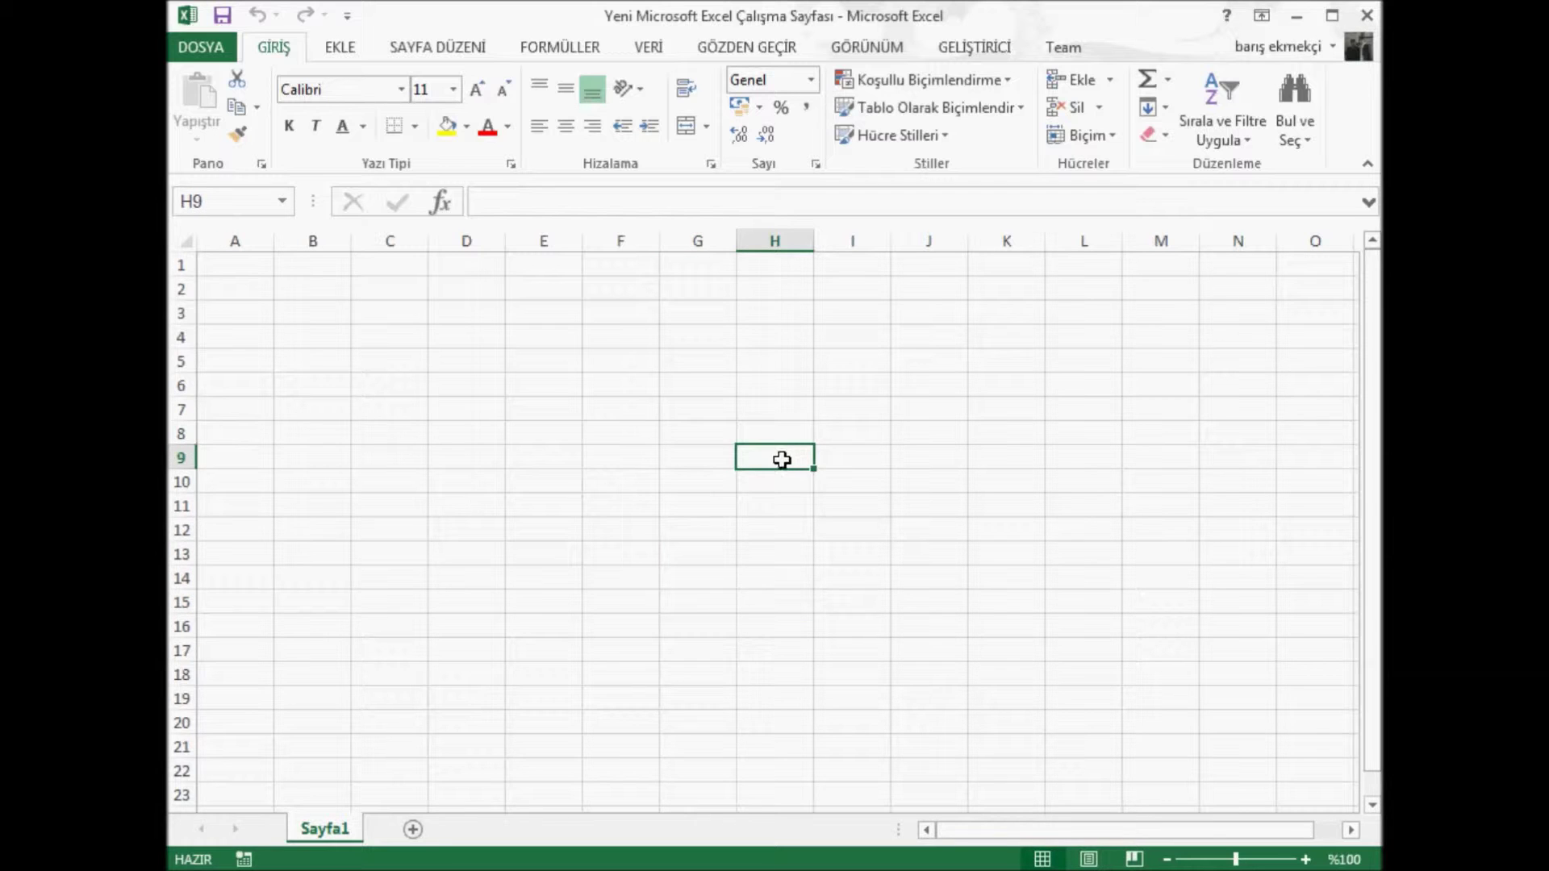
drag(721, 442, 983, 716)
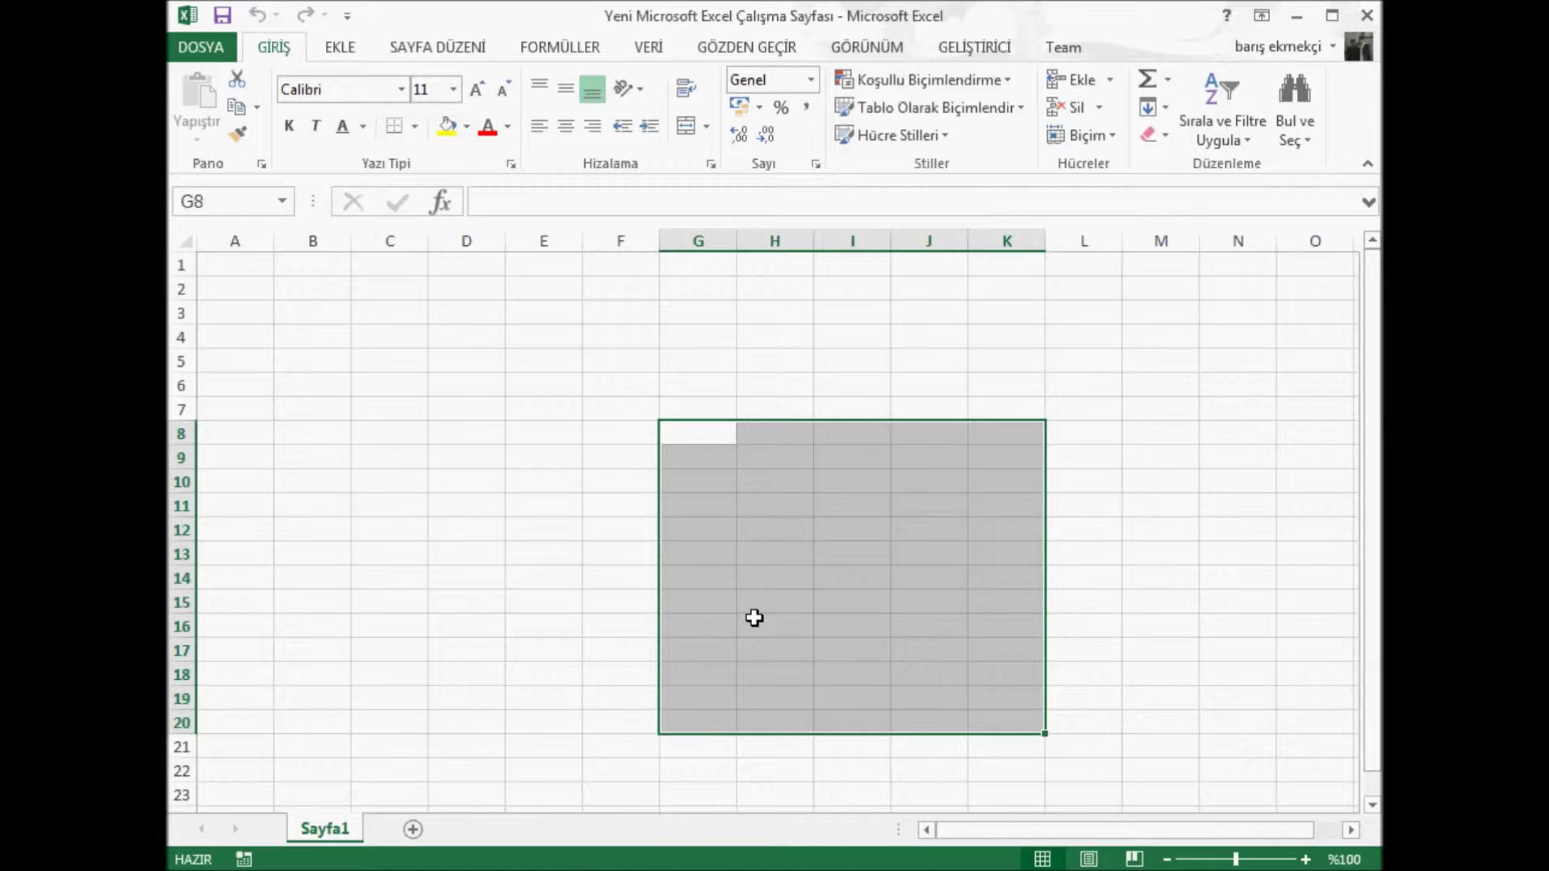
Starting at cell H7, extend the selection cell by cell to cover the range H7:L13
click(804, 404)
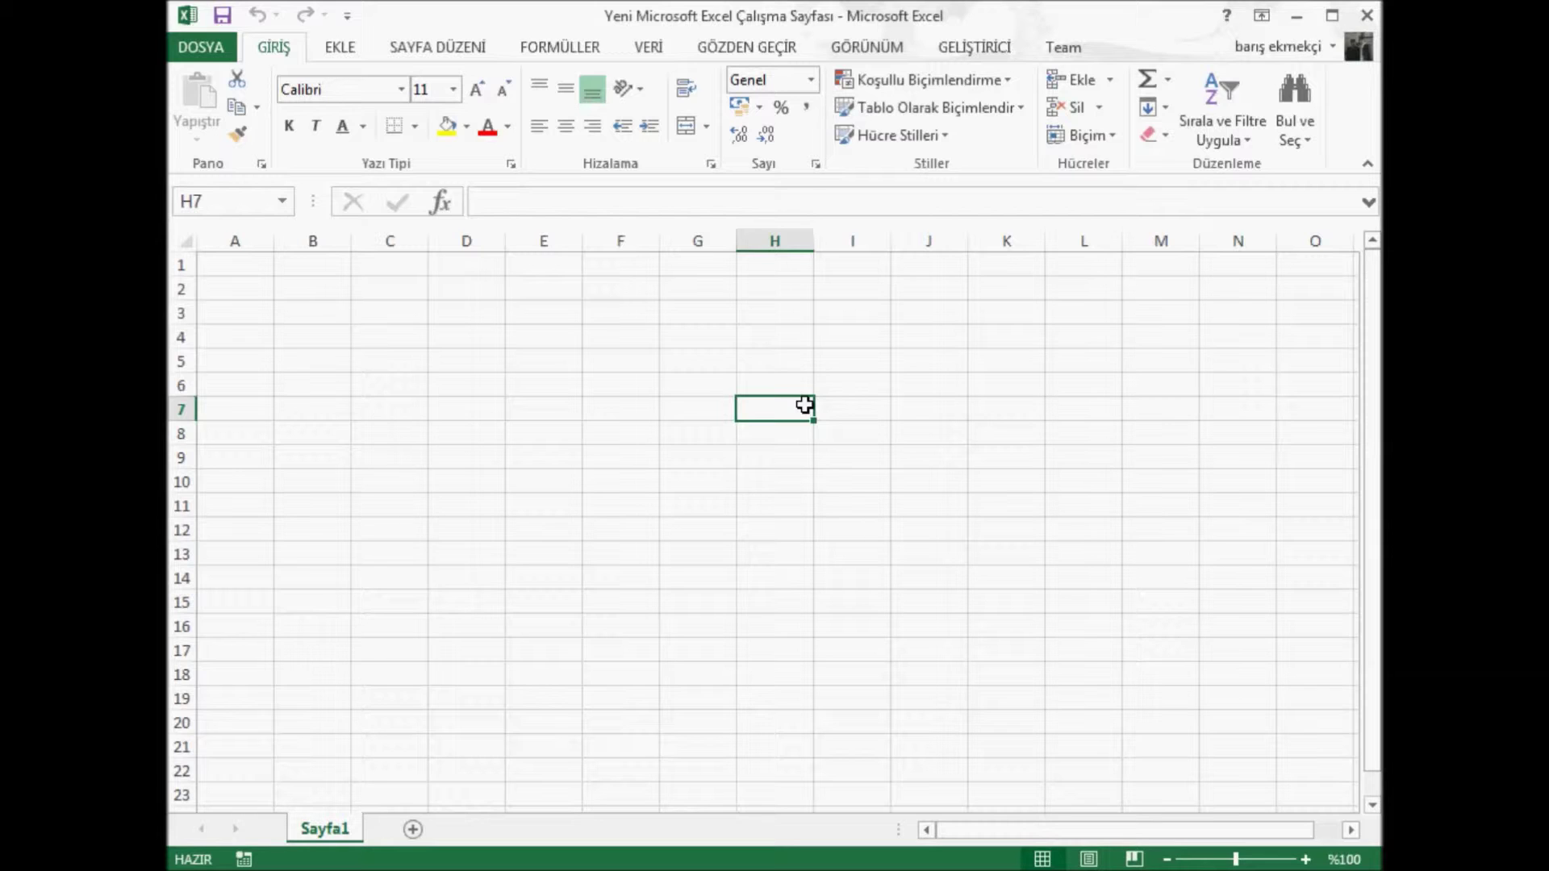
key(shift+Right)
key(shift+Right)
key(shift+Right)
key(shift+Down)
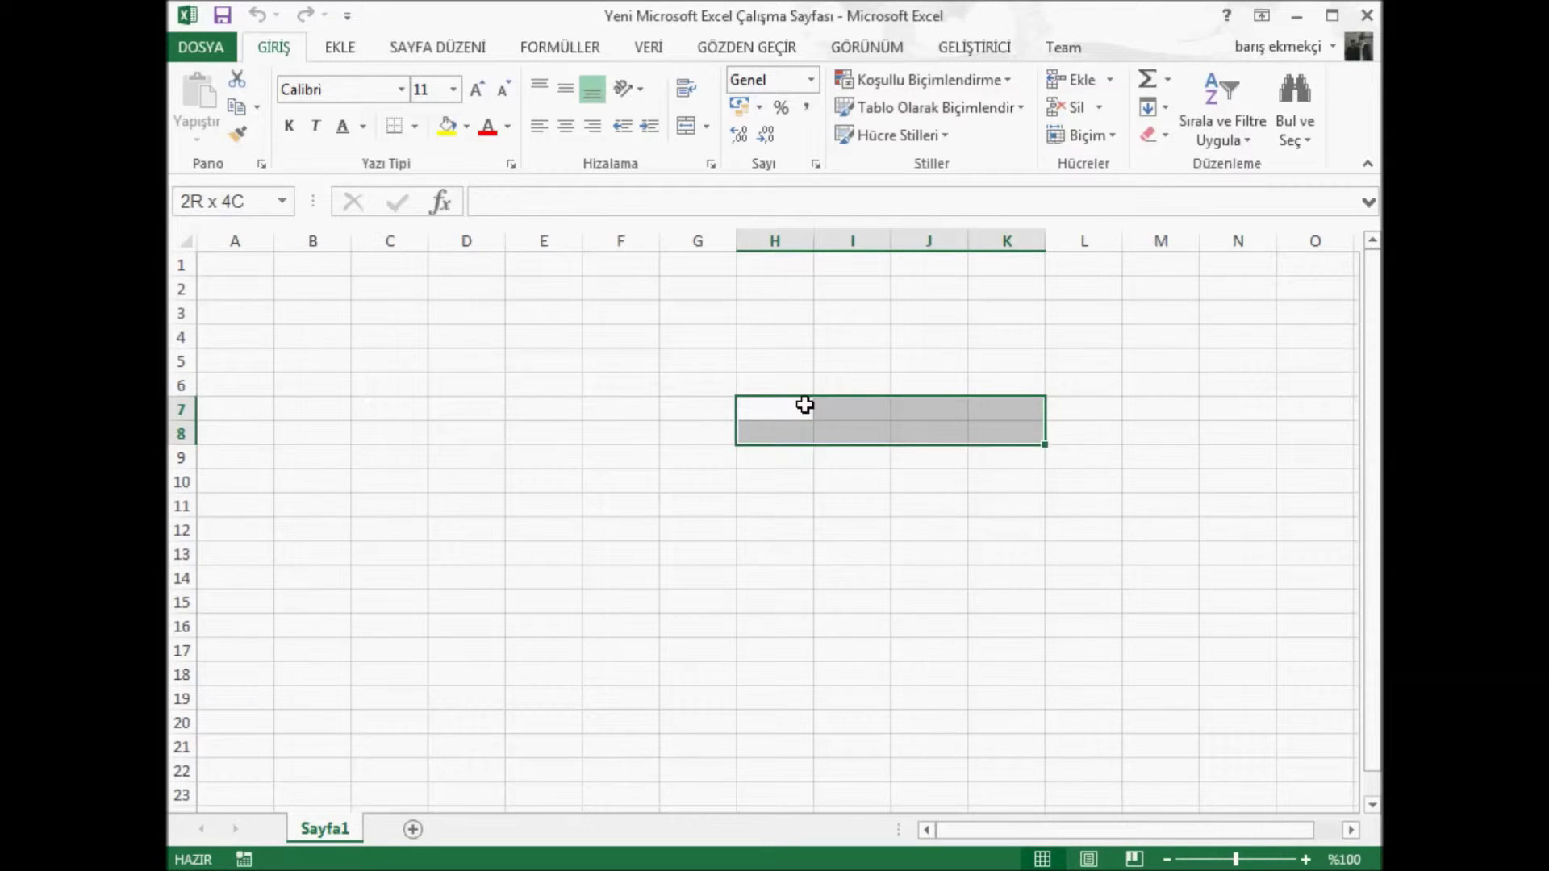
key(shift+Down)
key(shift+Down)
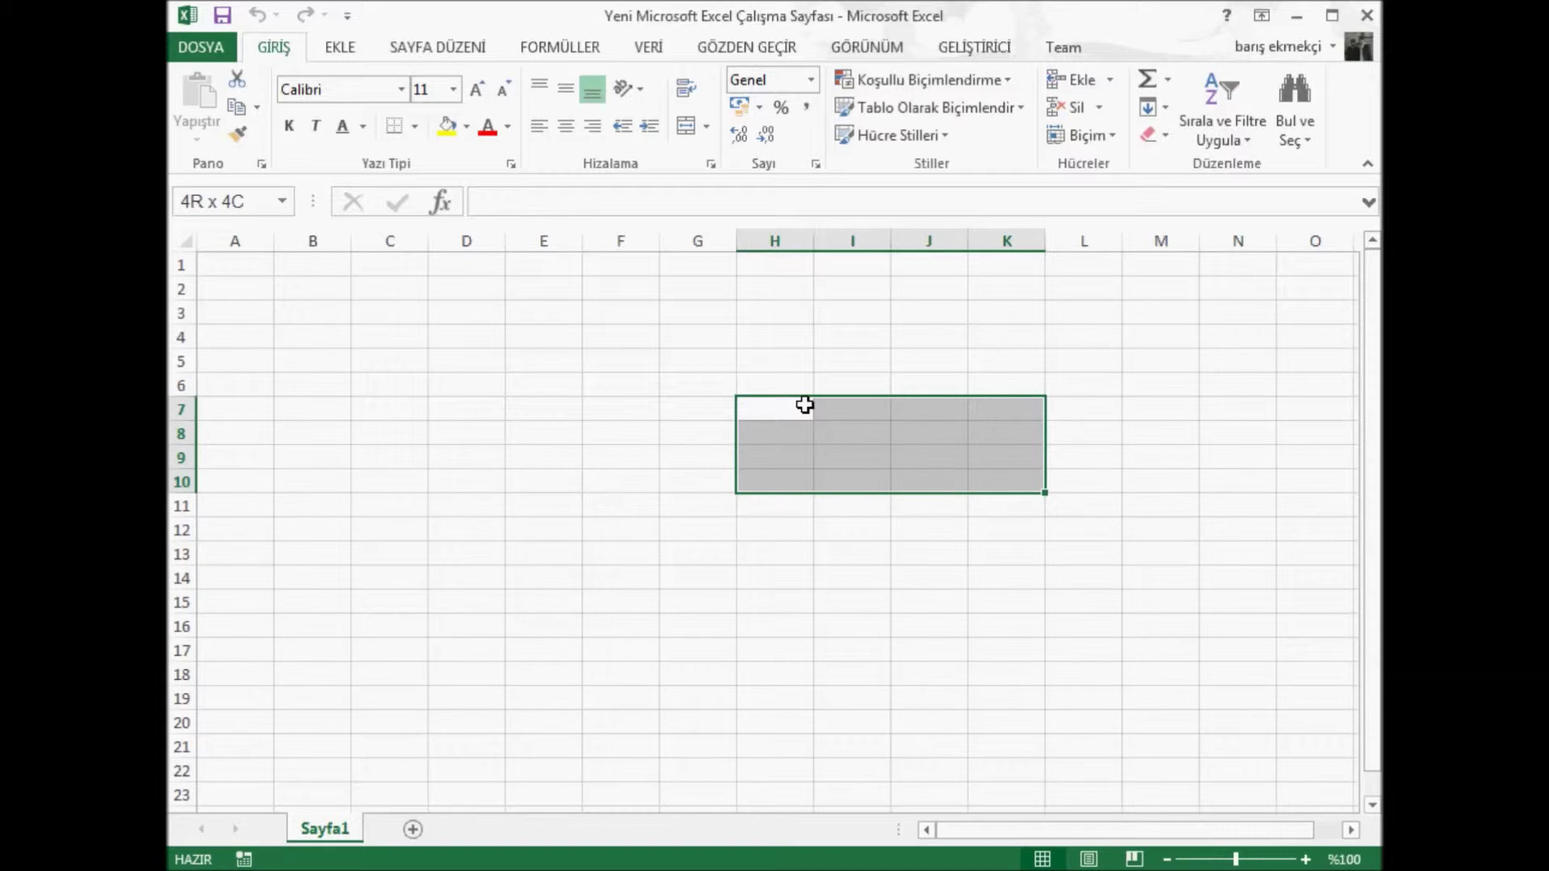
key(shift+Right)
key(shift+Down)
key(shift+Down)
key(shift+Down)
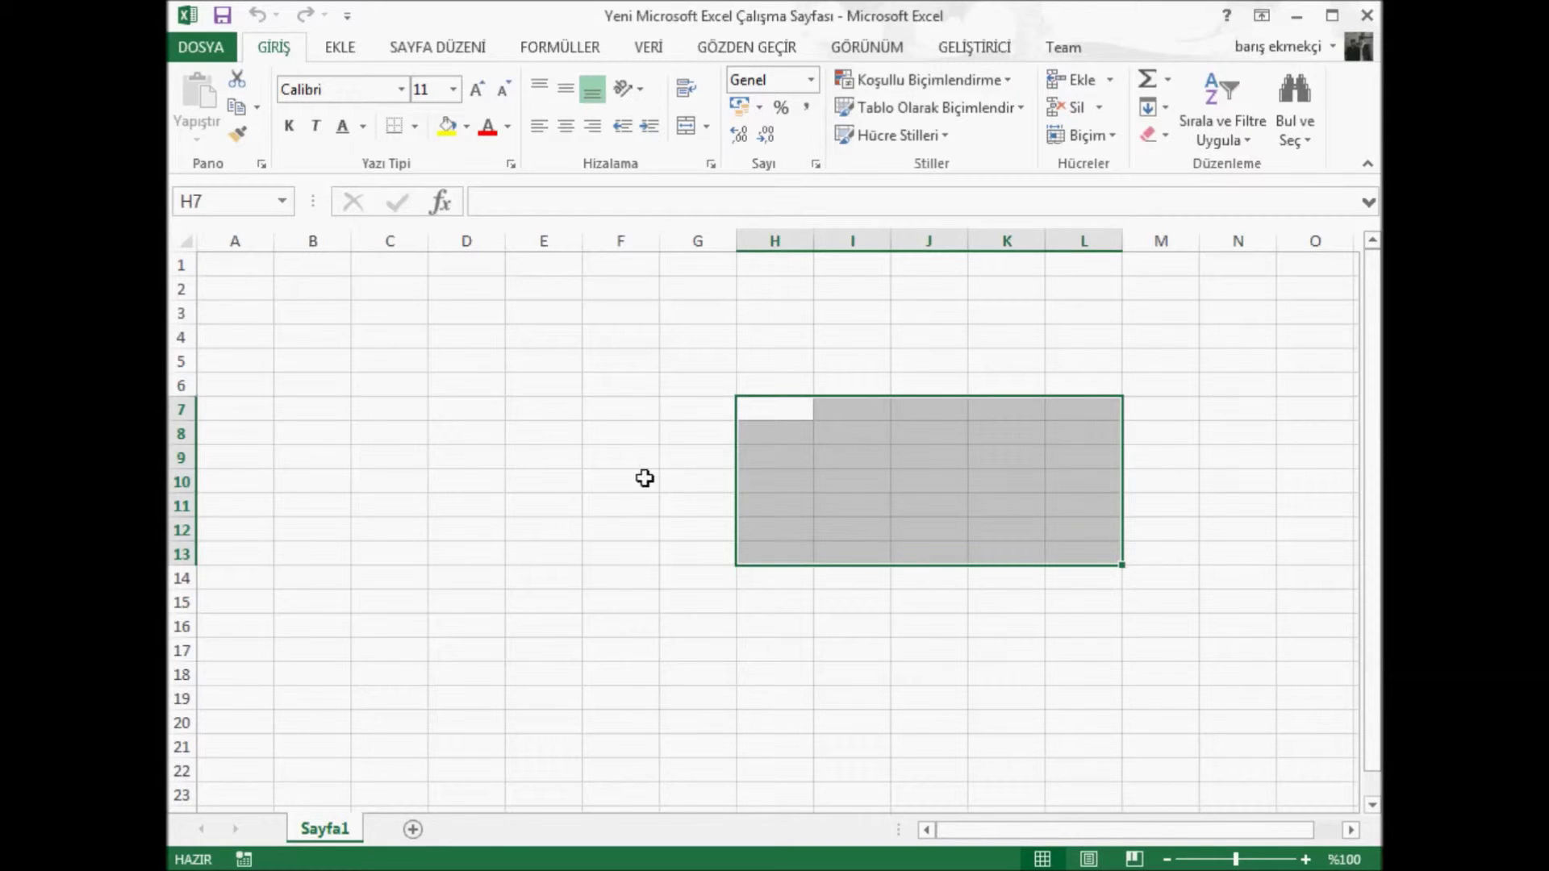
Paste the copied weekday lesson timetable into the sheet starting at cell G8
click(624, 454)
key(ctrl+c)
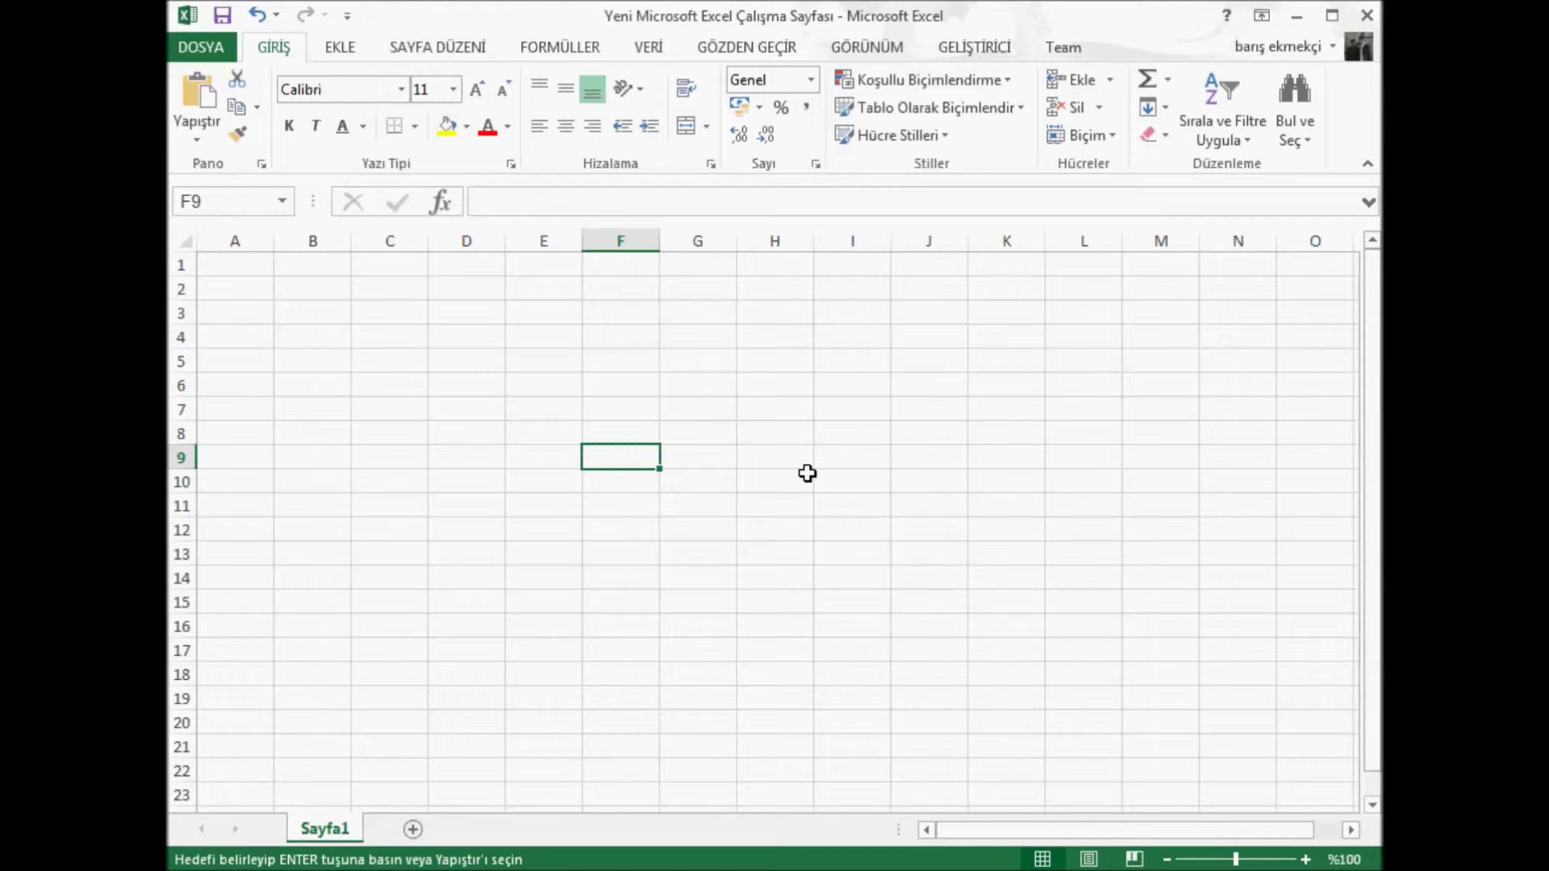
click(692, 430)
key(ctrl+v)
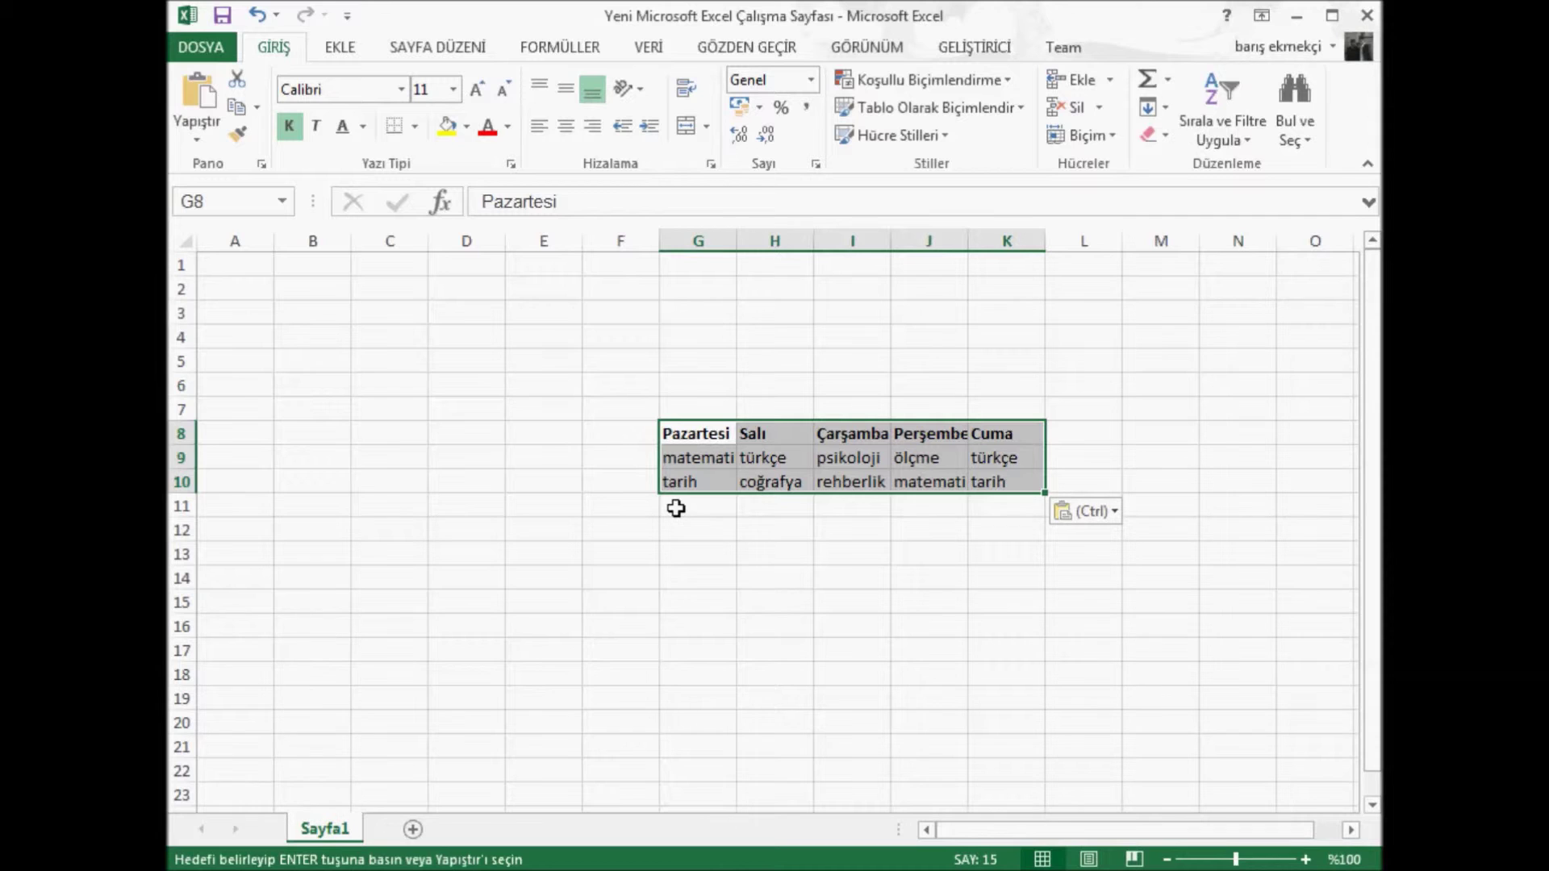
Insert an entire row at cell H9, directly below the weekday headings
click(720, 459)
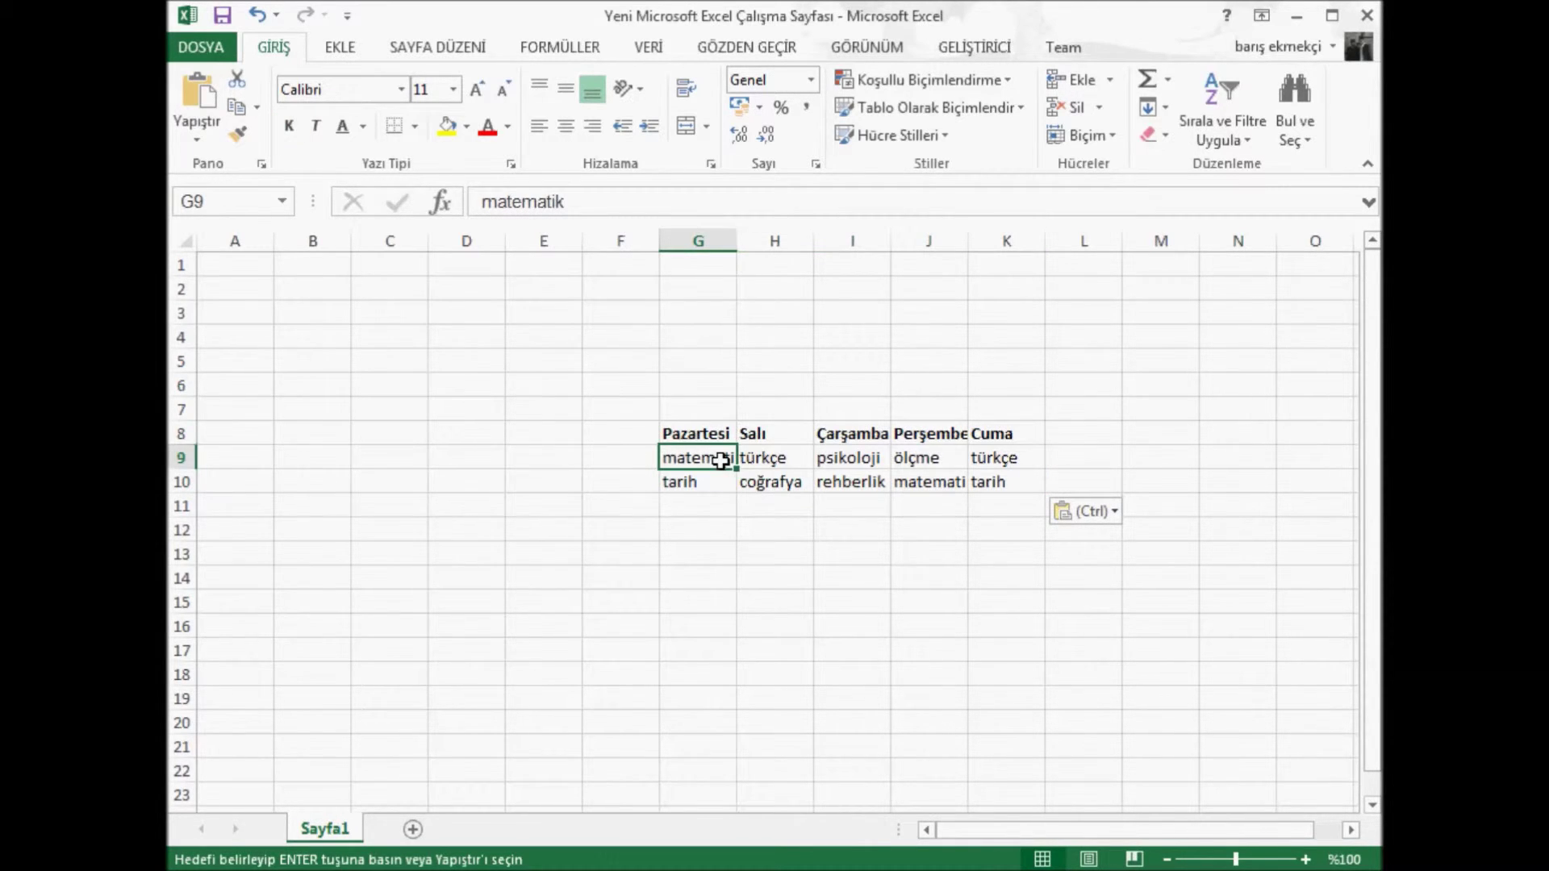
click(772, 461)
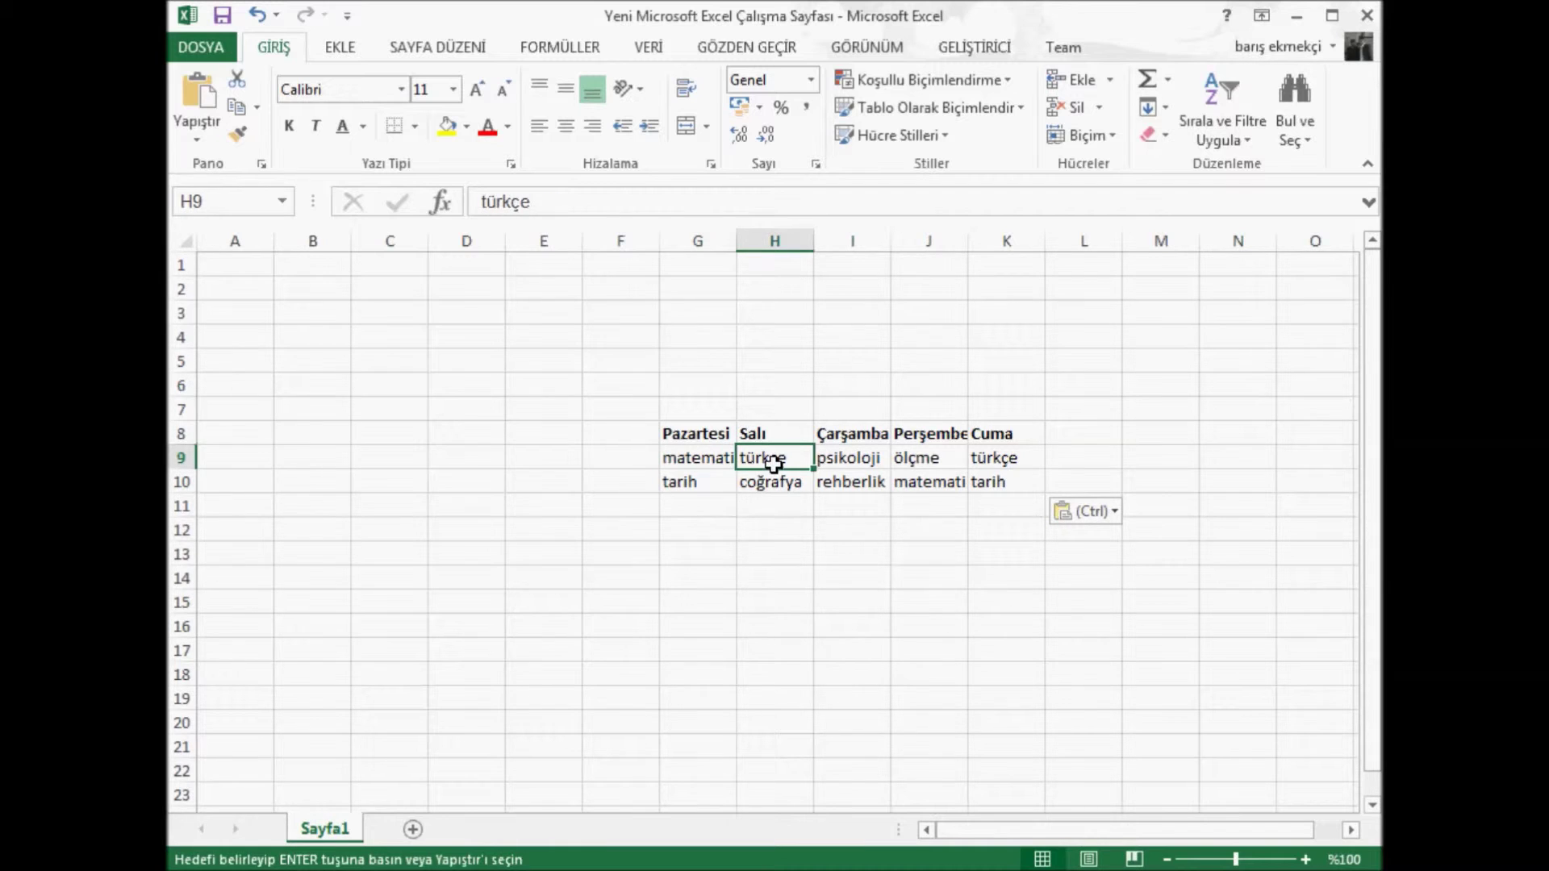
right_click(774, 464)
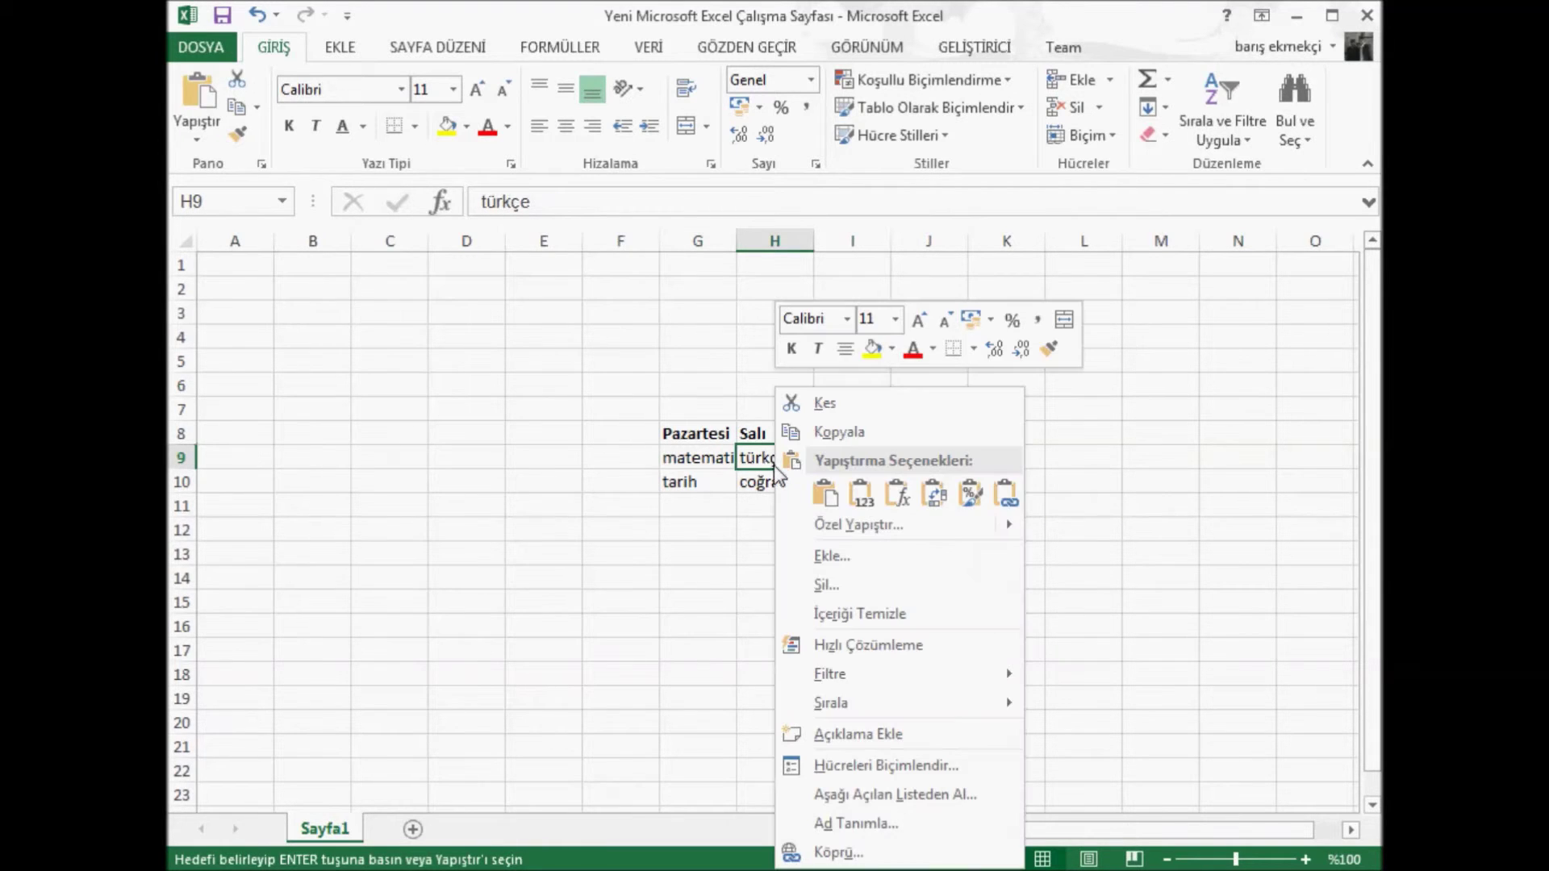
click(826, 554)
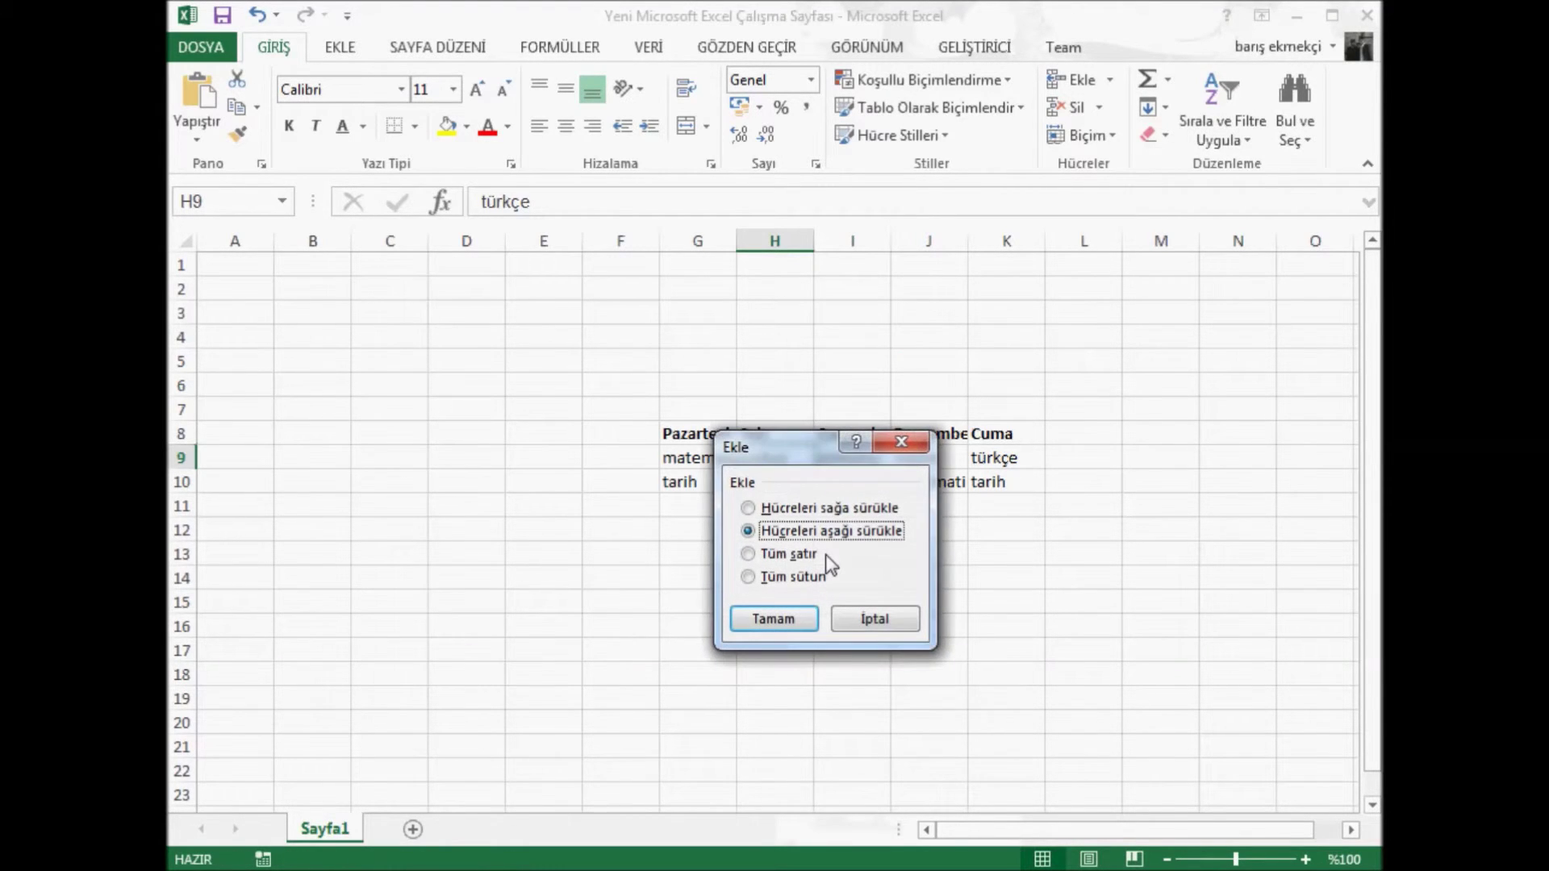
click(773, 555)
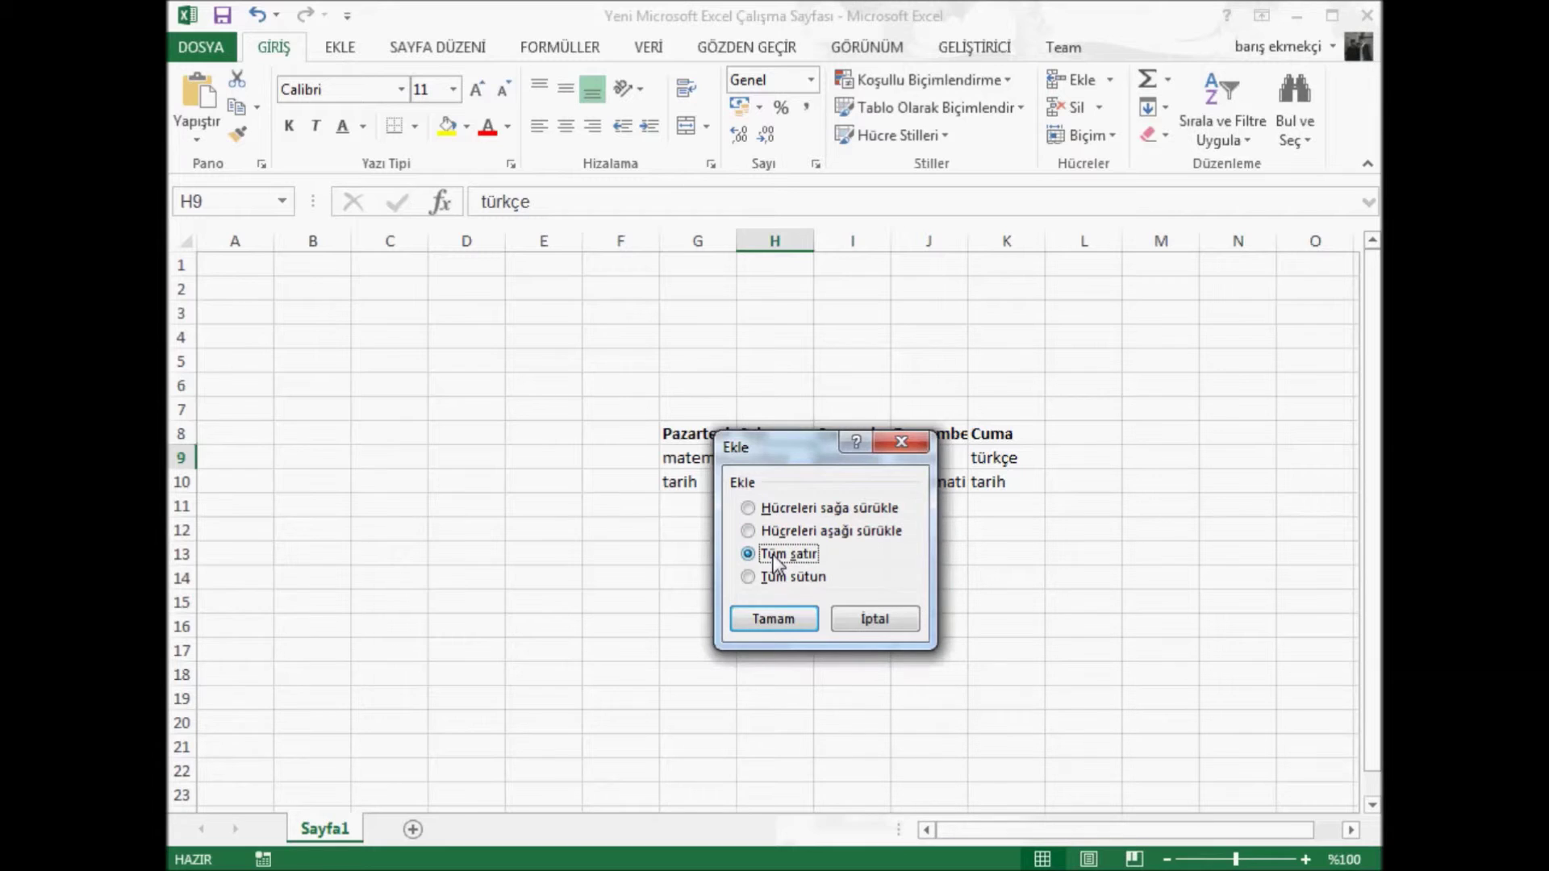
click(783, 626)
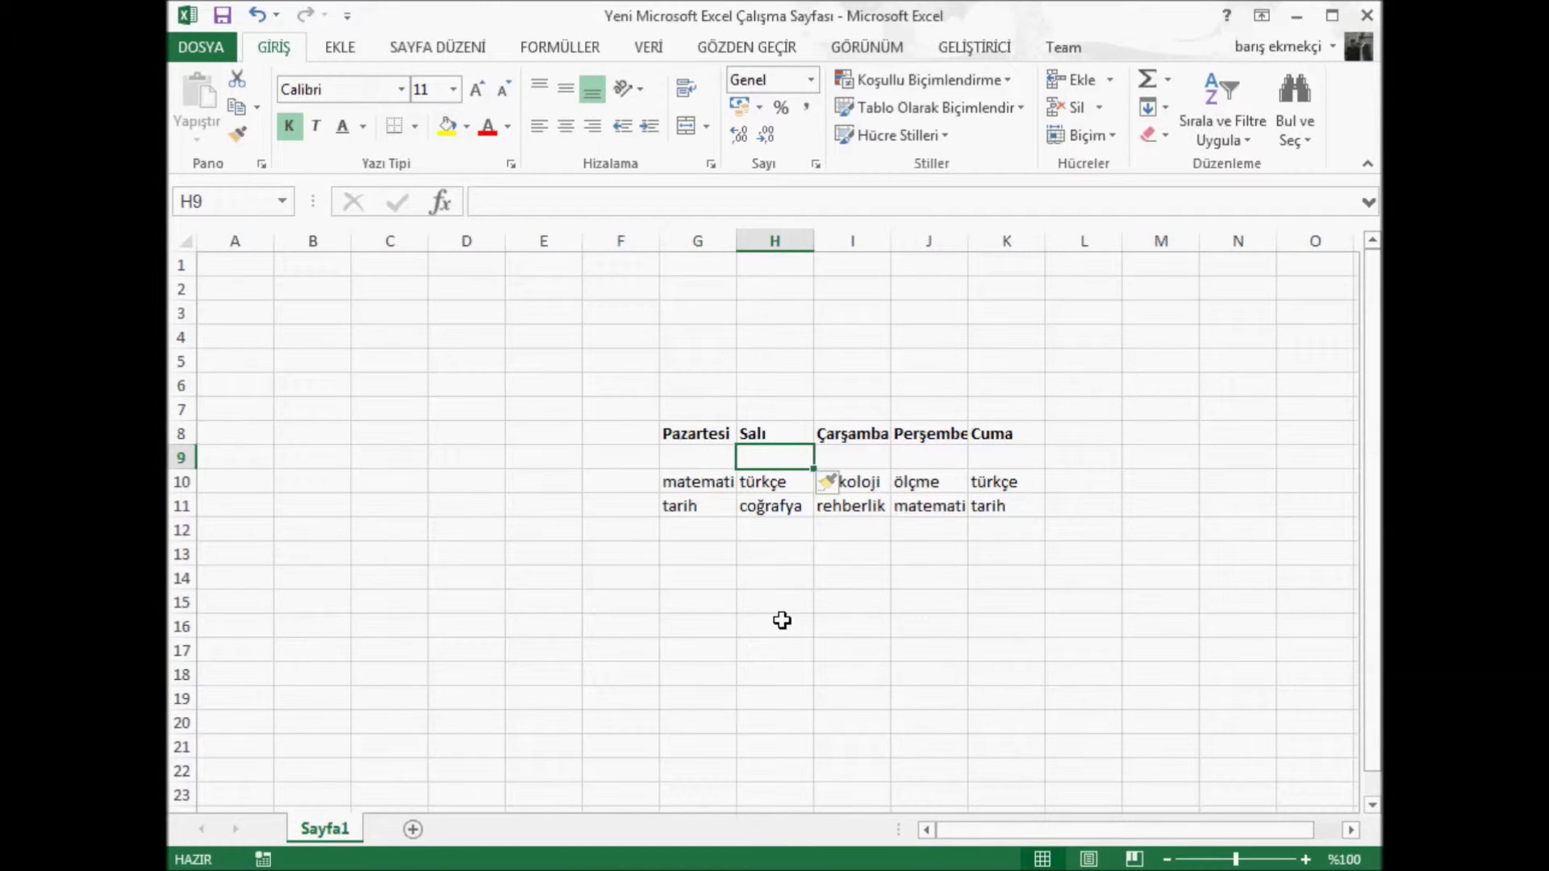
Insert an entire column at the "rehberlik" cell I11, between the Salı and Çarşamba columns
click(860, 510)
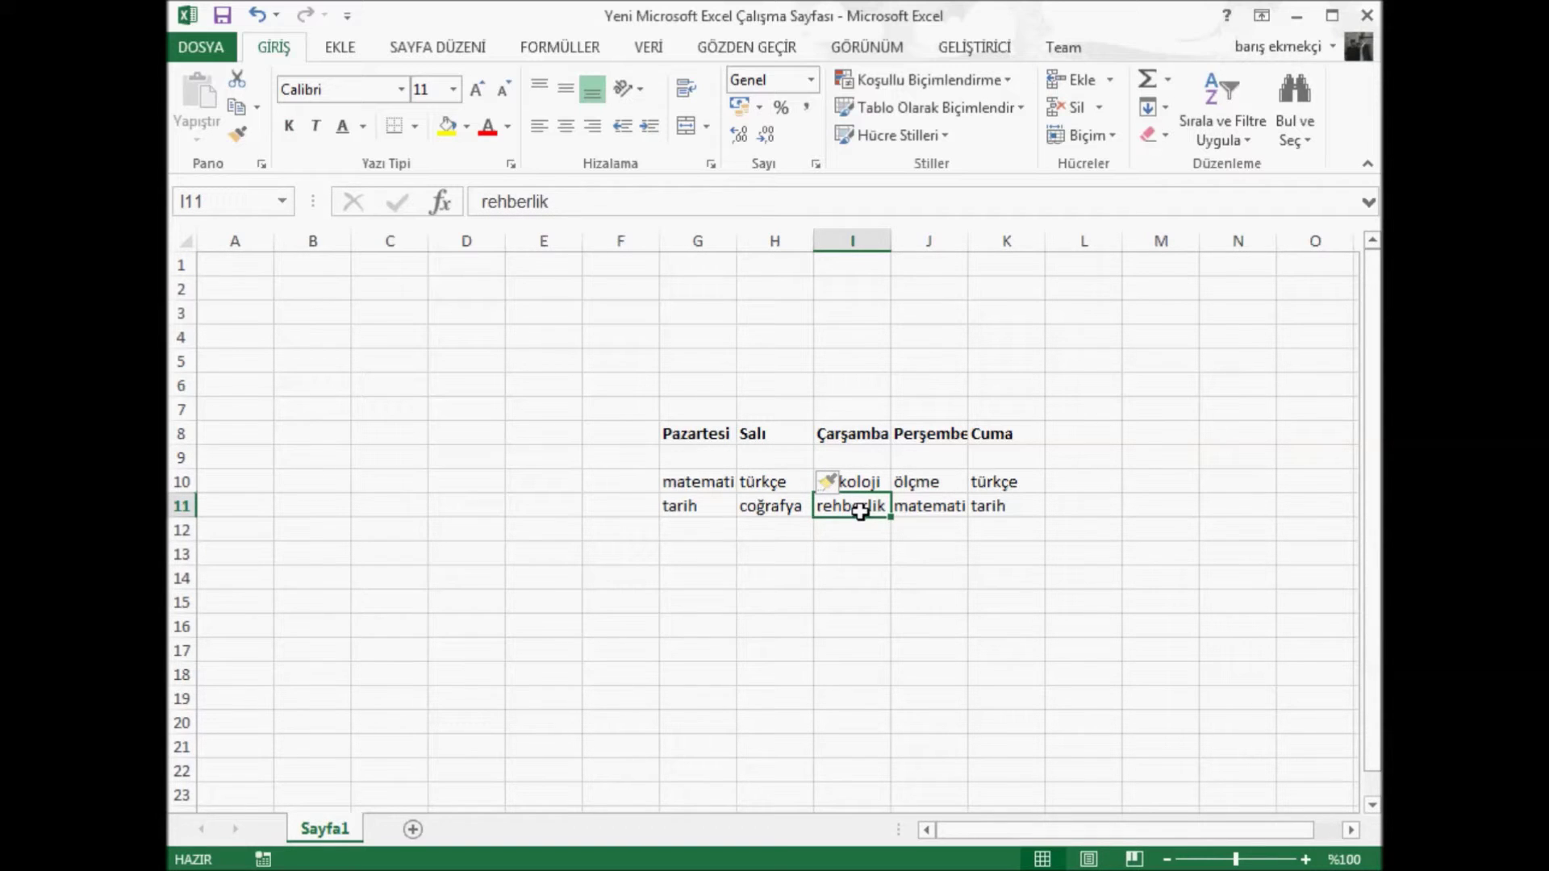
right_click(862, 514)
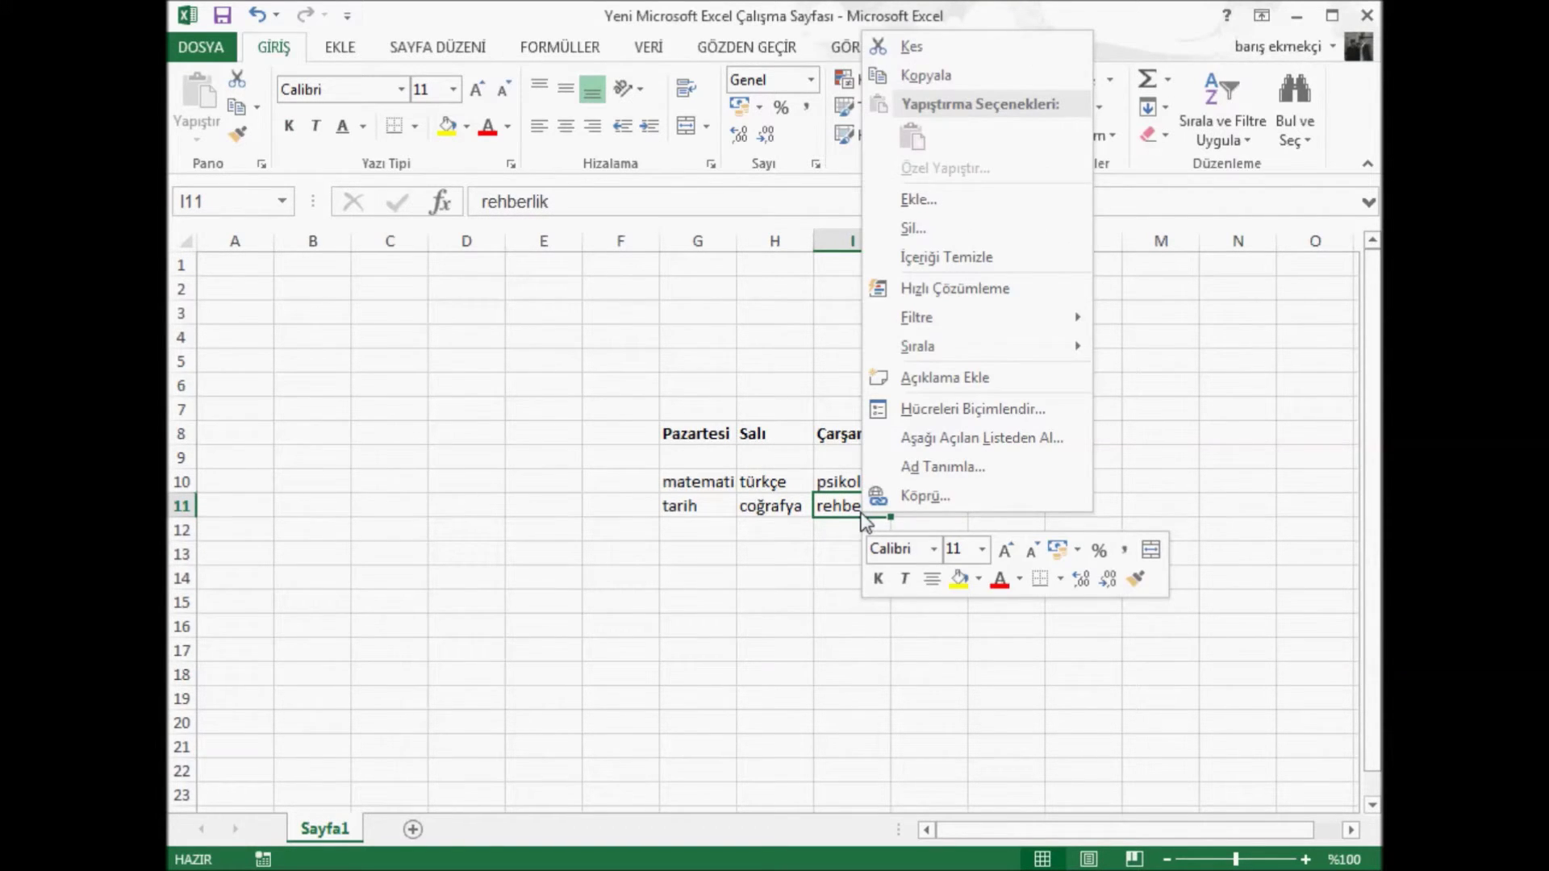
click(939, 203)
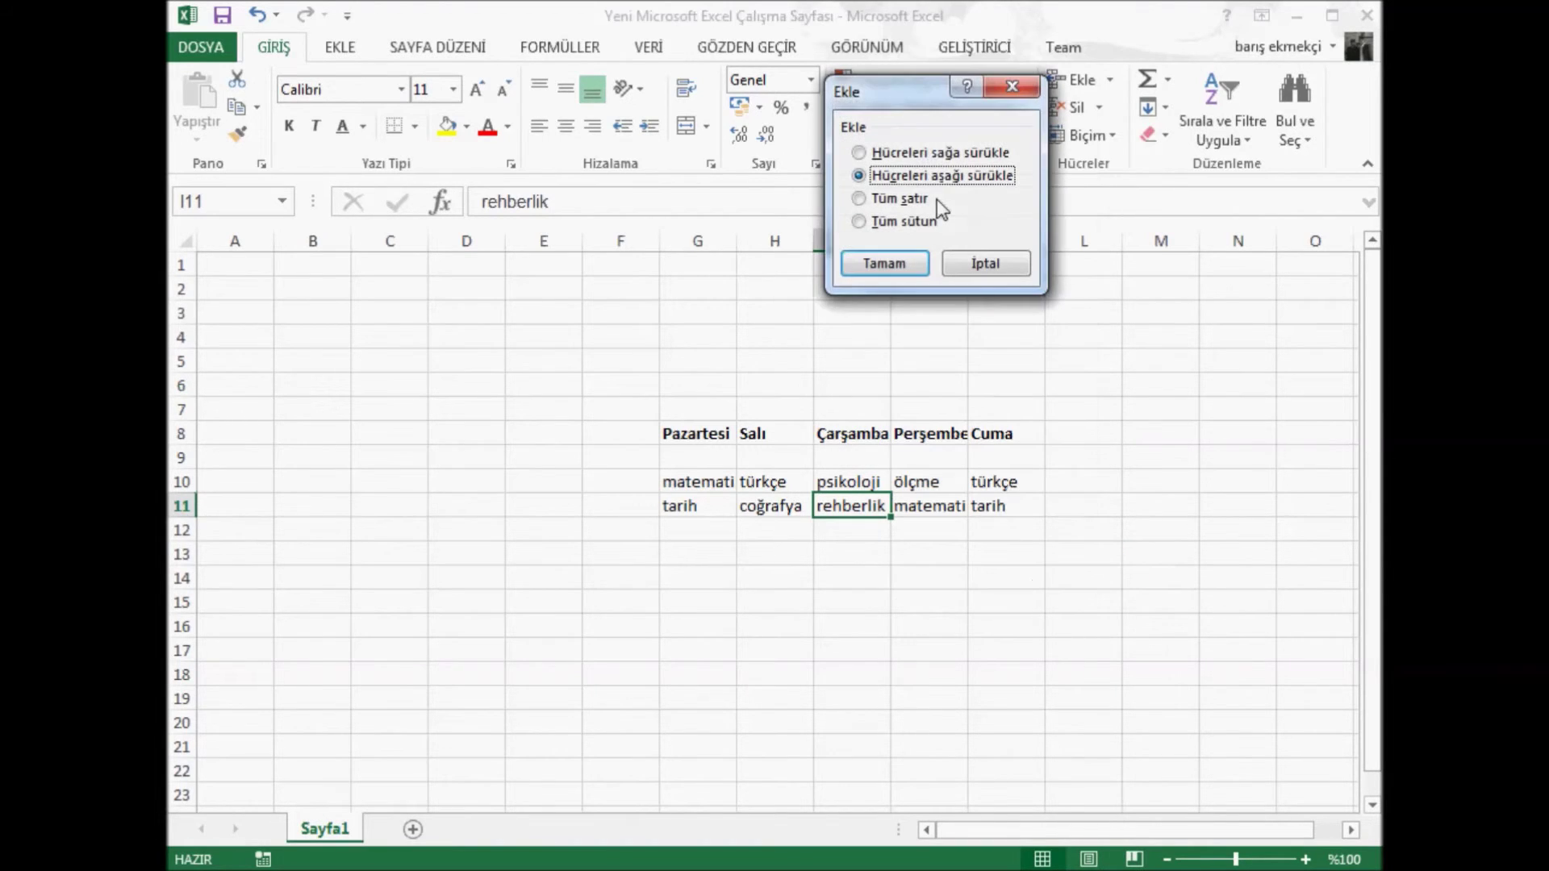
click(894, 263)
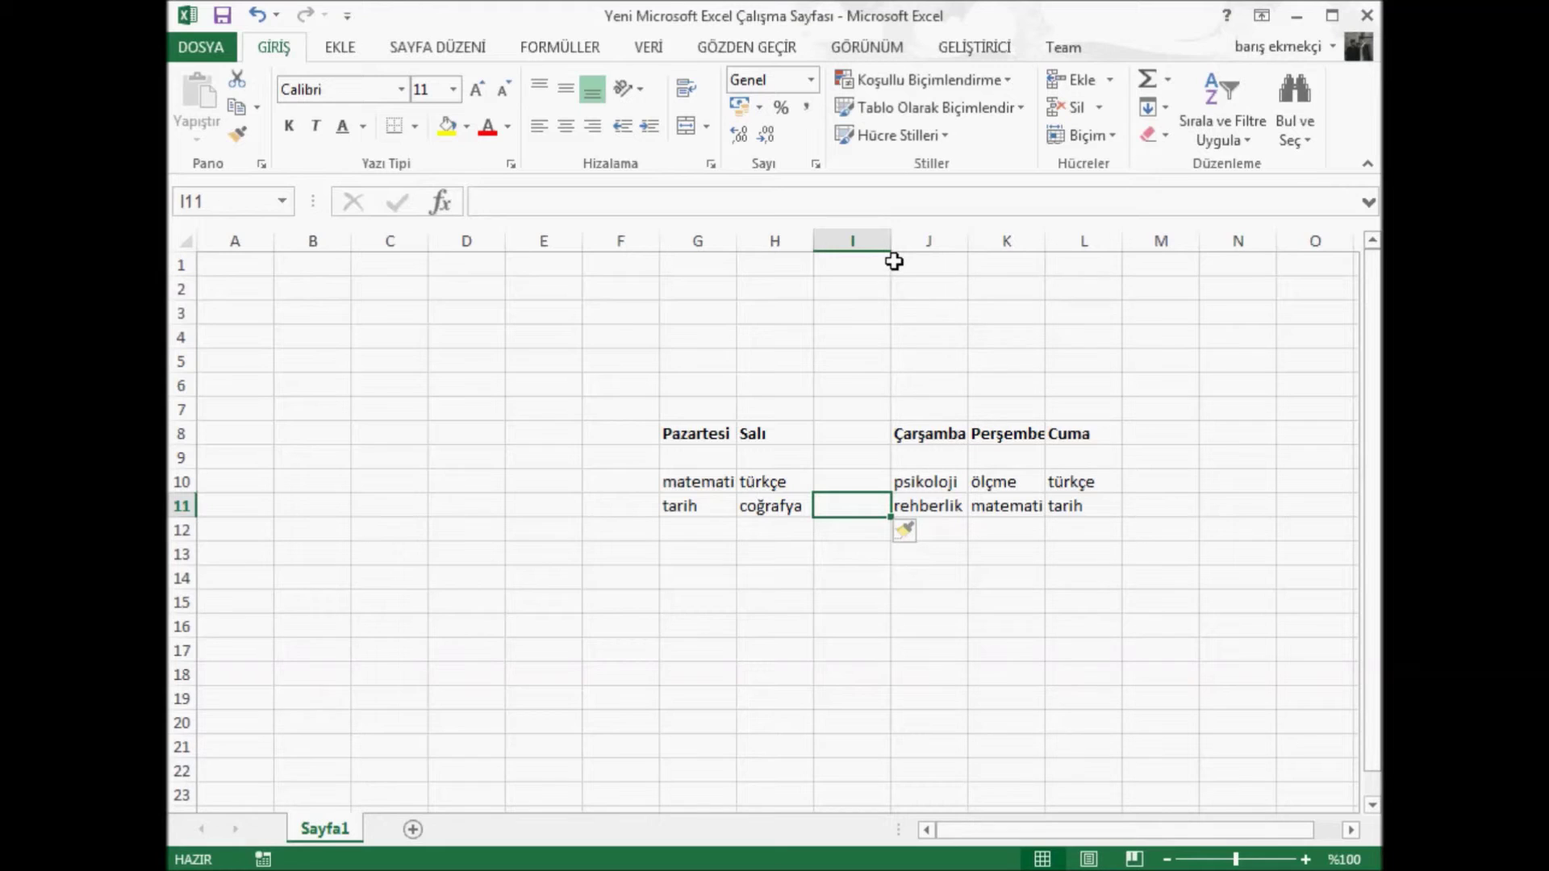
Undo the last change and delete the whole row 8 containing the weekday headings
key(ctrl+z)
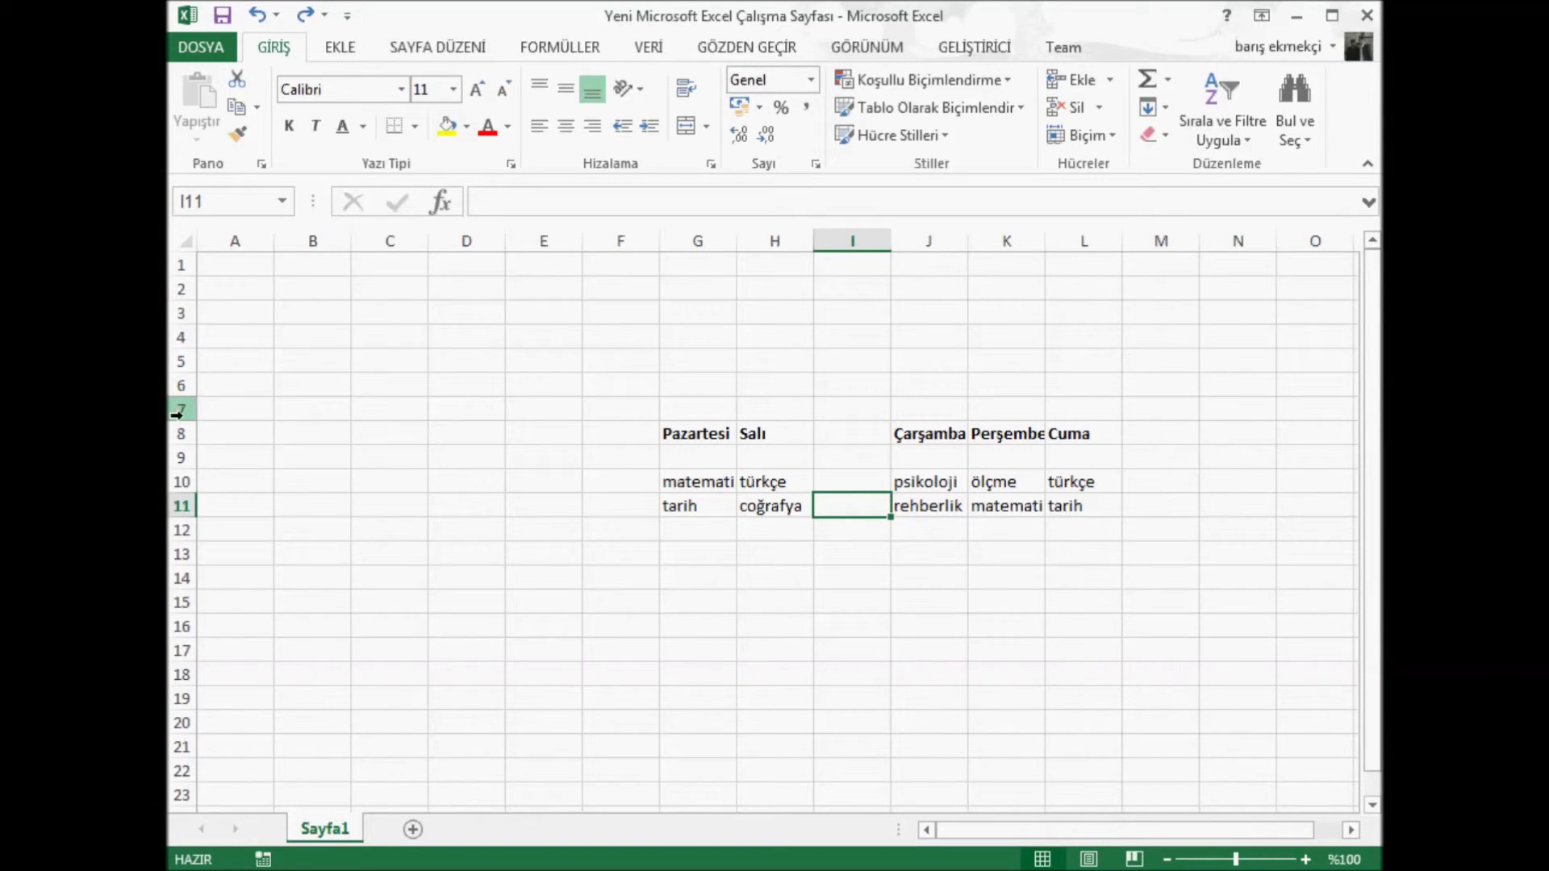
click(179, 482)
right_click(180, 433)
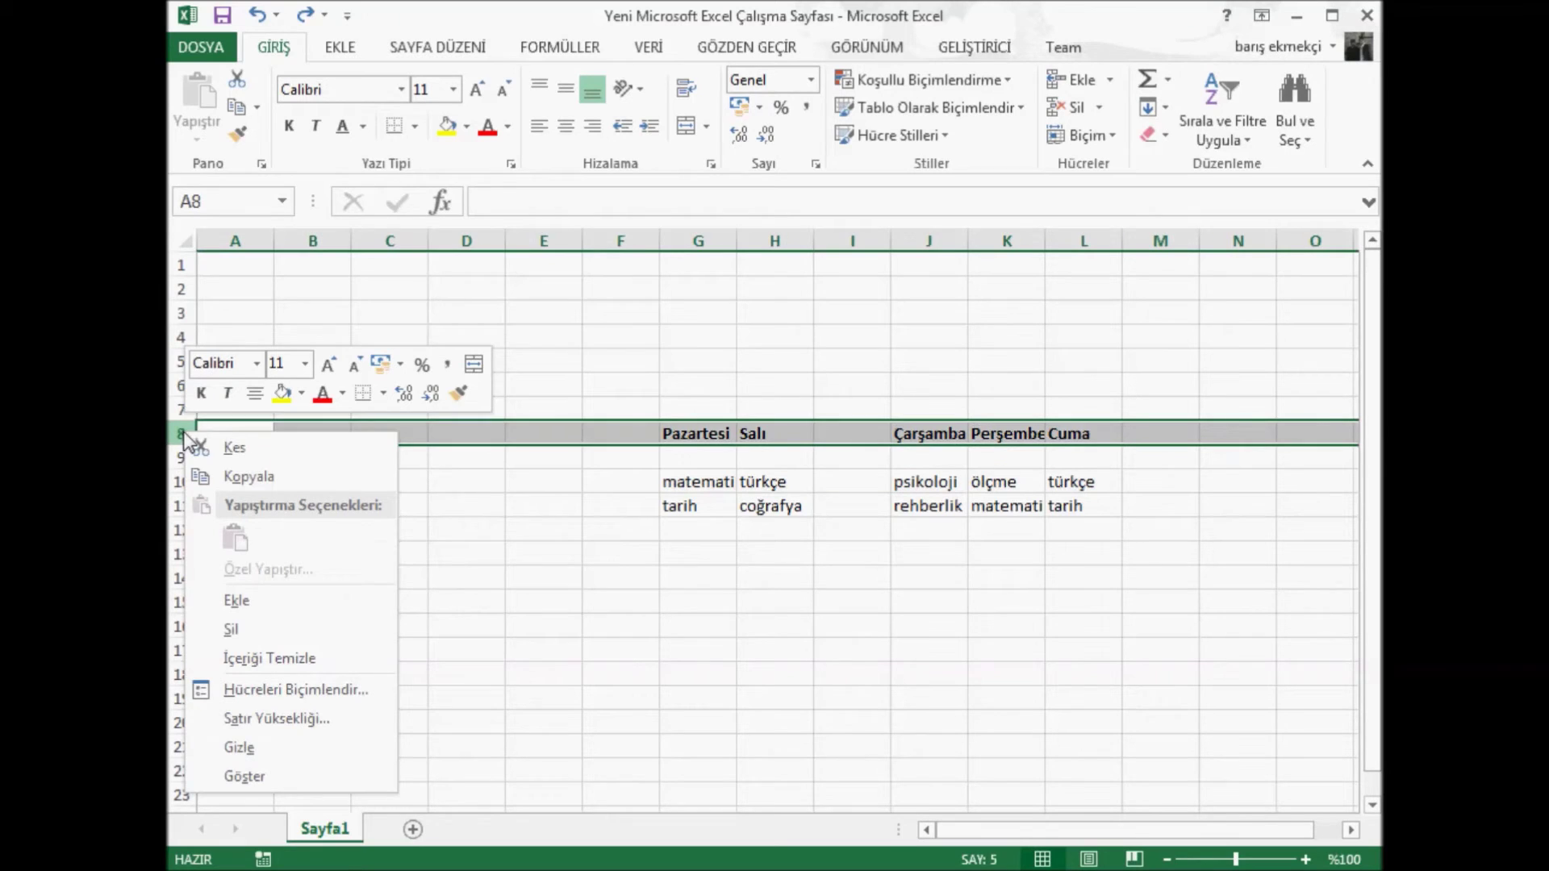
click(300, 629)
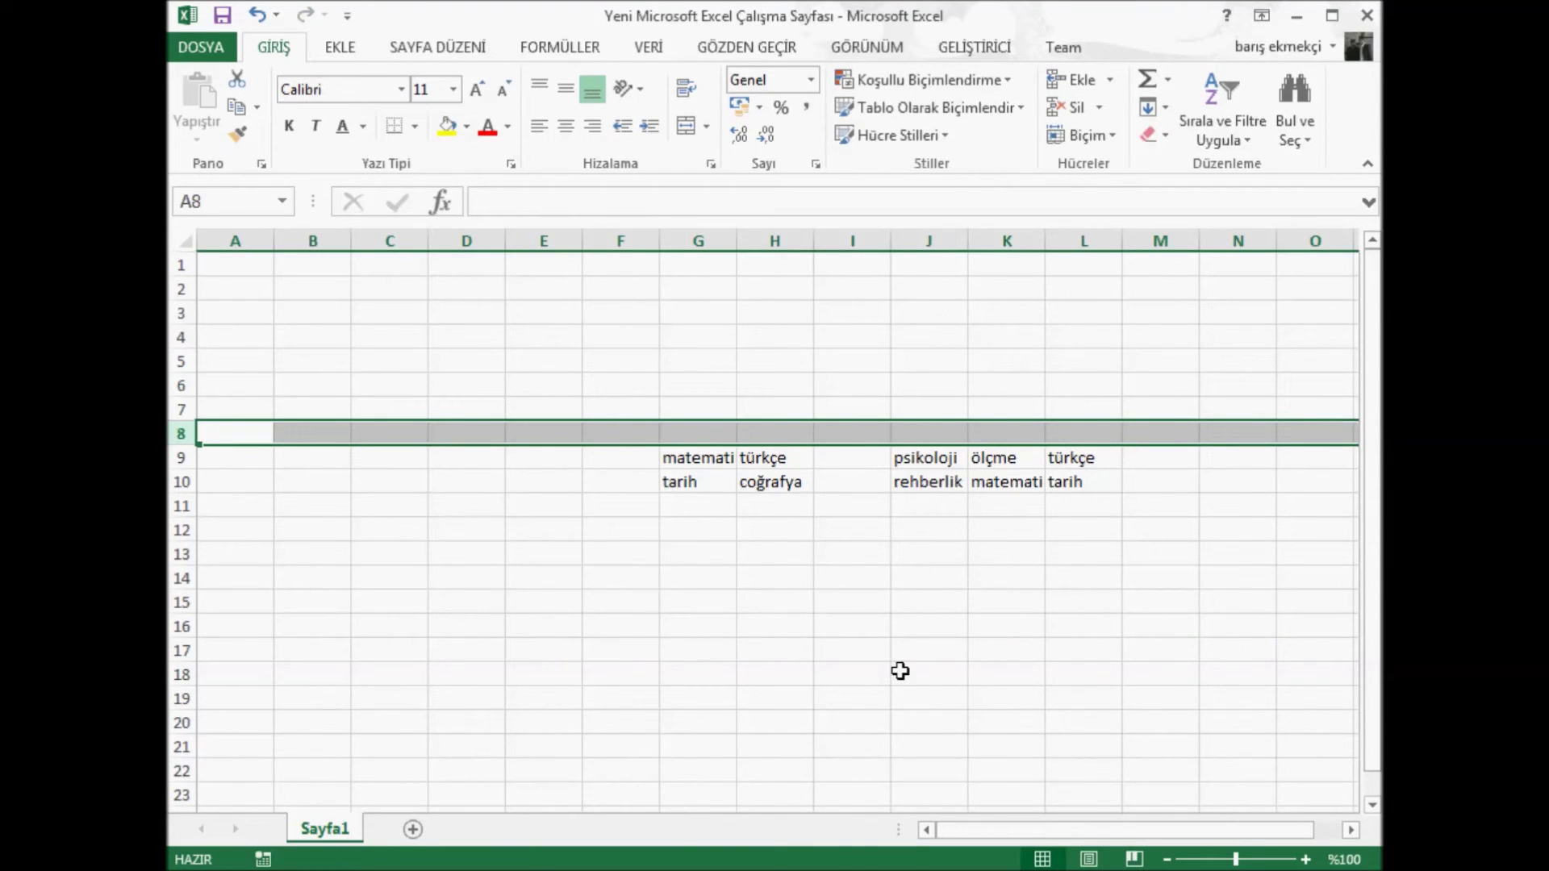
Delete the whole column J containing the psikoloji and rehberlik lessons
click(952, 455)
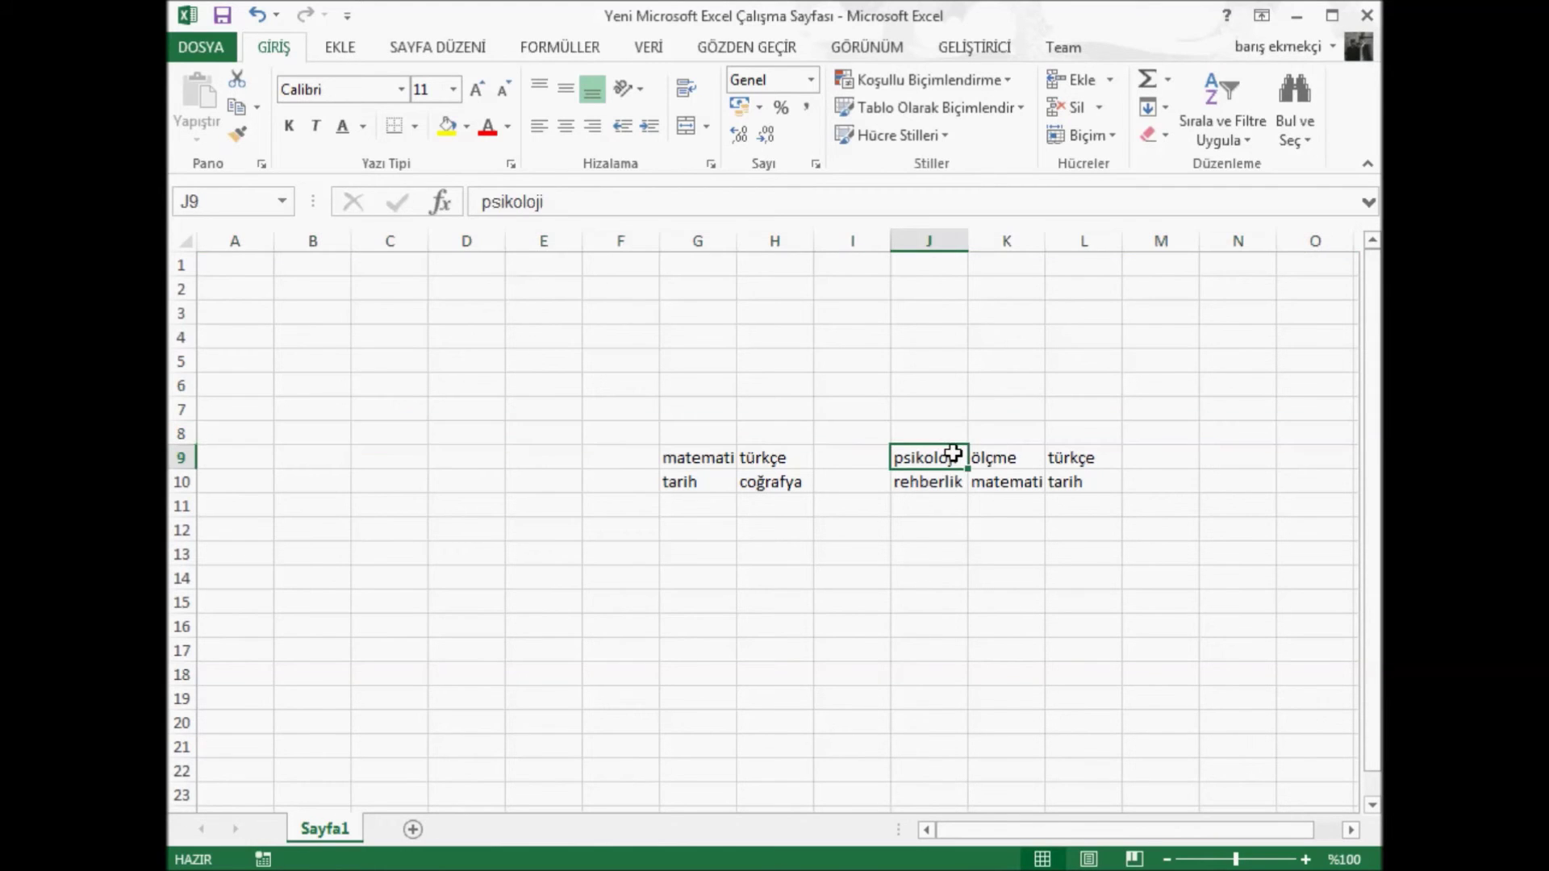
right_click(947, 236)
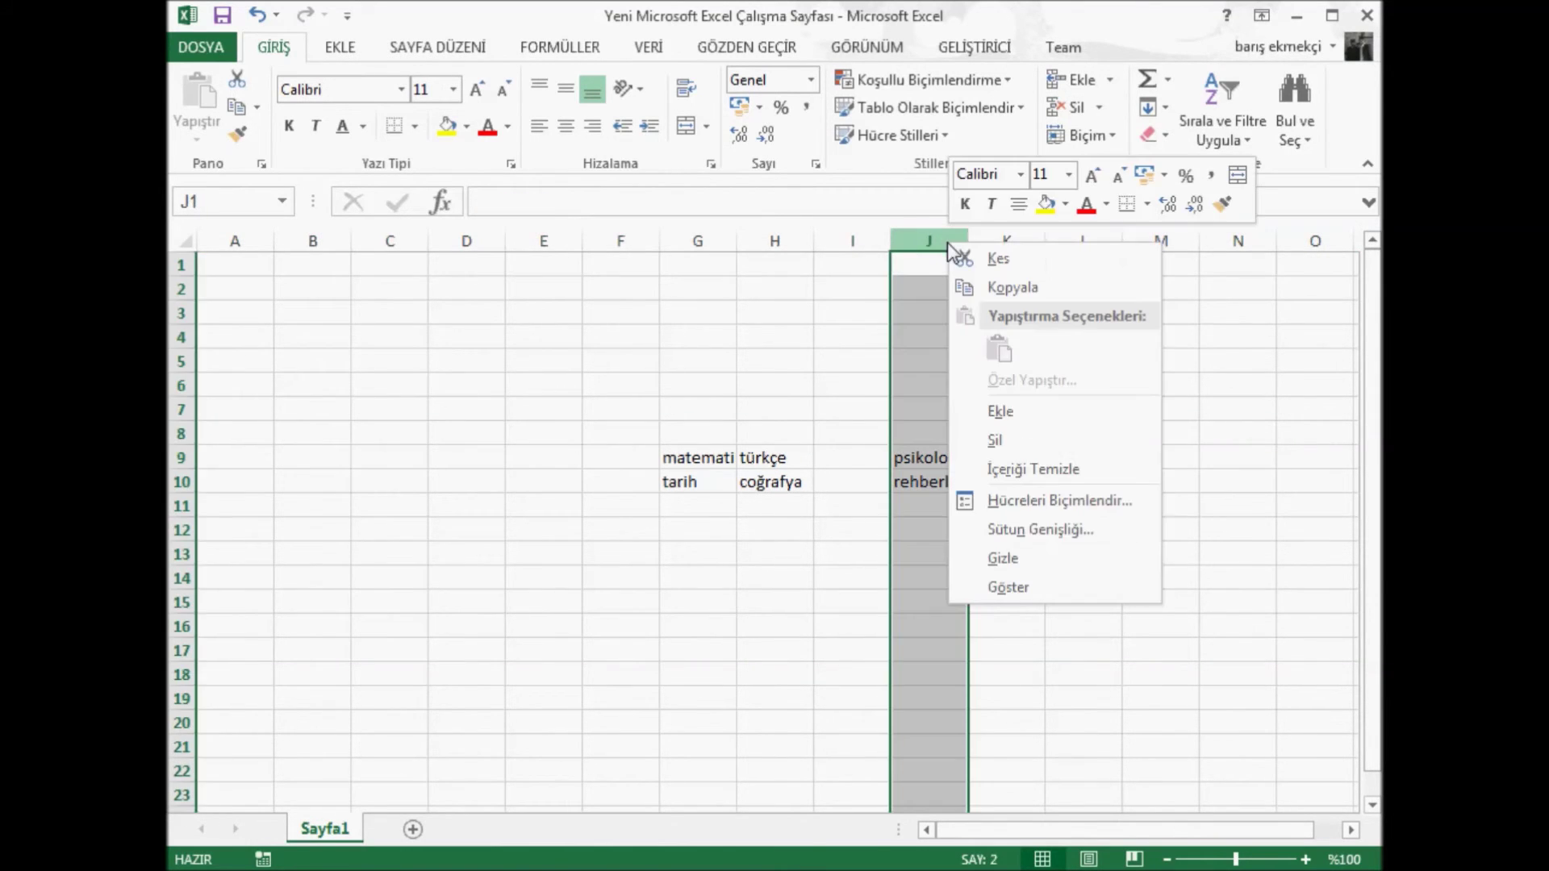
click(1037, 442)
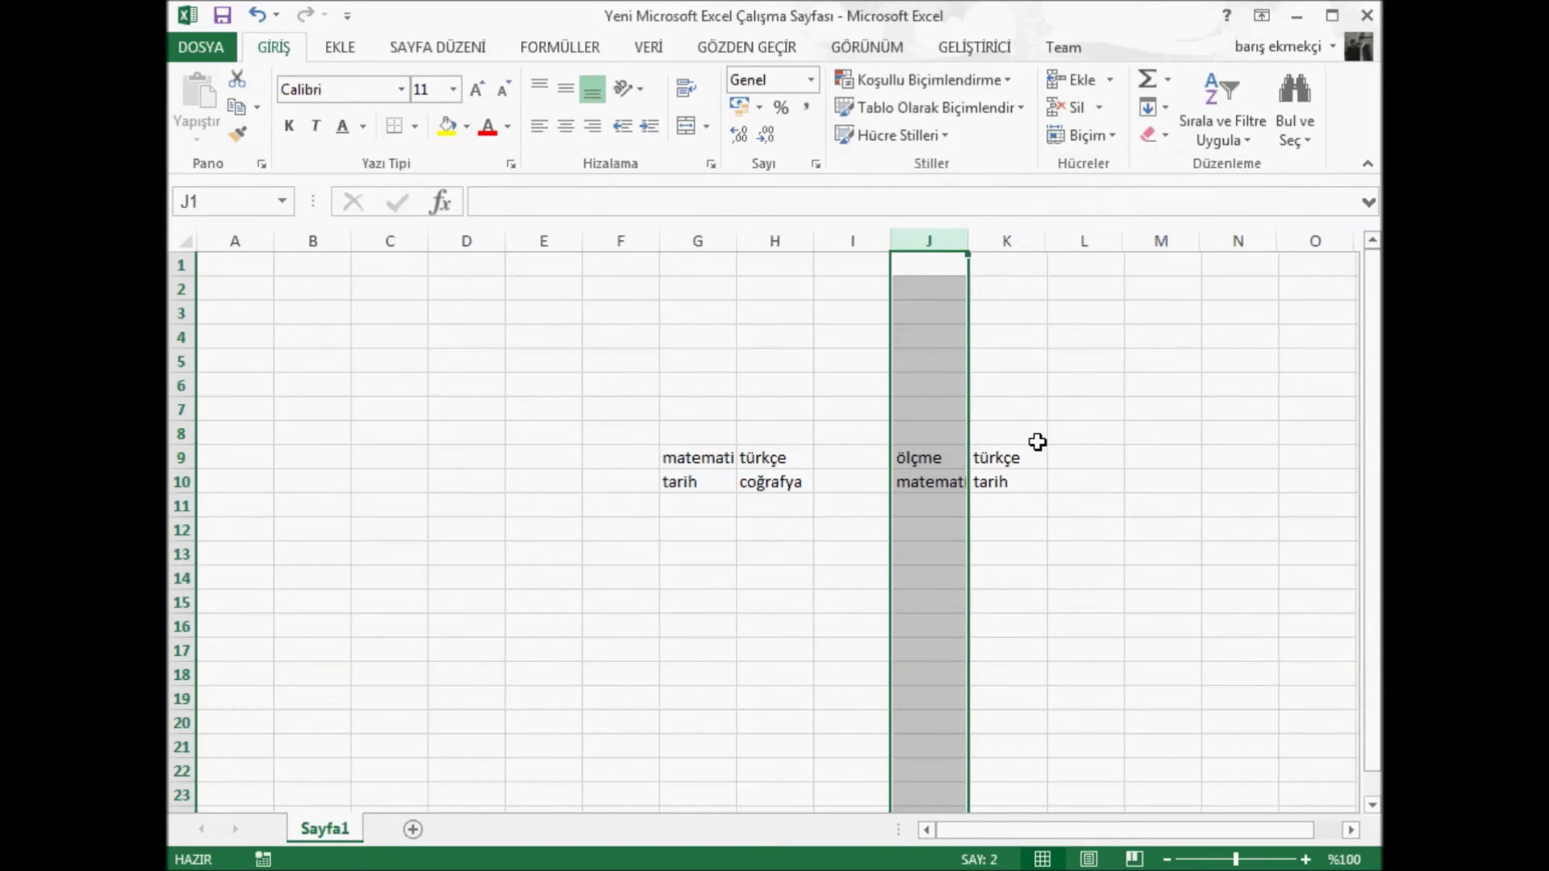